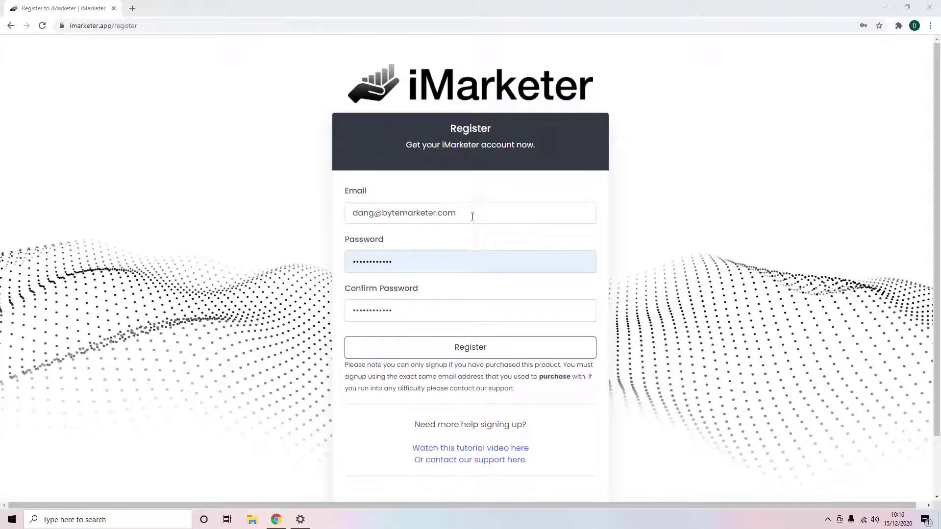
Submit the filled-in registration form to create the iMarketer account, and dismiss the browser's offer to save the password
{"action": "left_click_drag", "start_coordinate": [471, 212], "coordinate": [281, 216]}
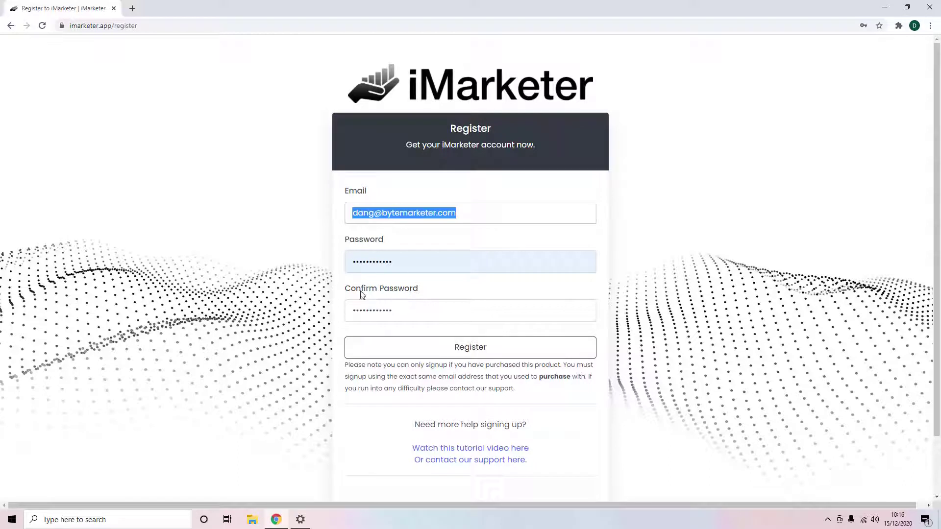
{"action": "left_click", "coordinate": [213, 338]}
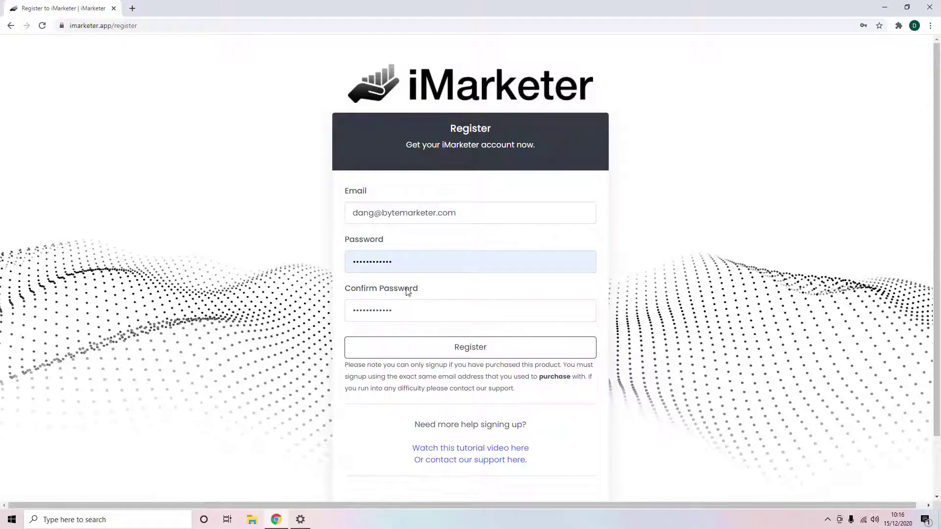
{"action": "left_click", "coordinate": [462, 350]}
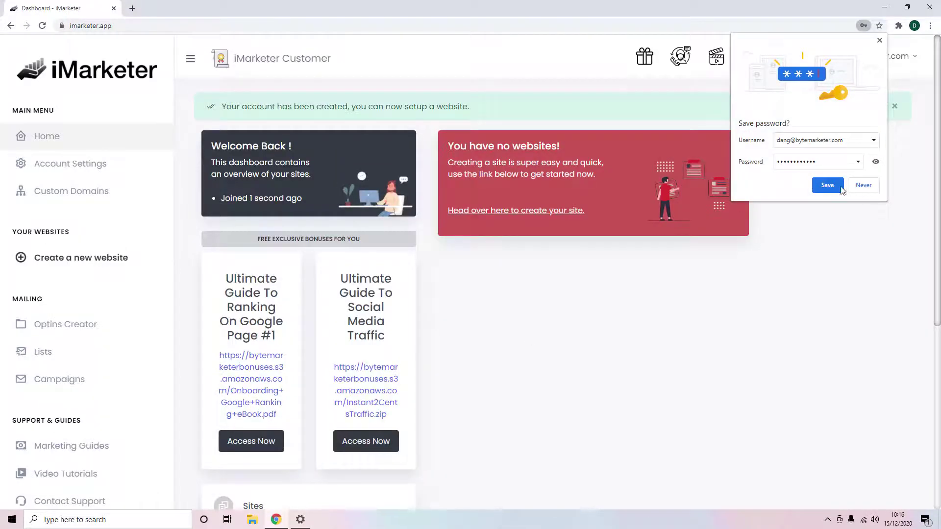
{"action": "left_click", "coordinate": [880, 42]}
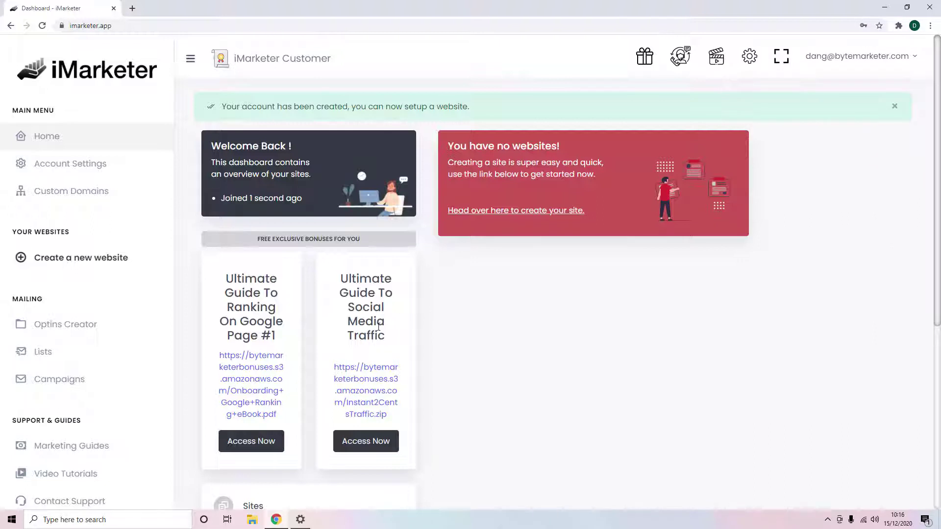
Create a new website with the site name (subdomain) ketoexample and the site title Keto
{"action": "left_click", "coordinate": [87, 264]}
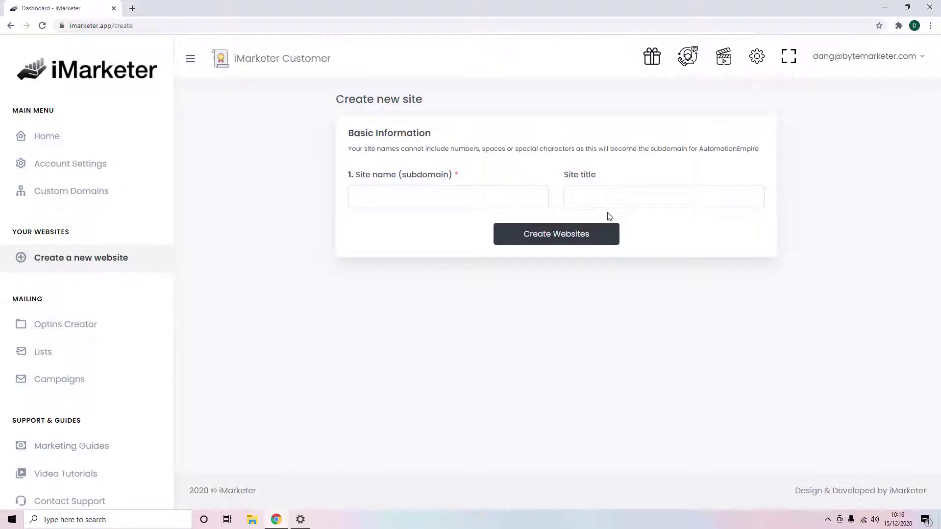
{"action": "left_click", "coordinate": [380, 197]}
{"action": "type", "text": "keto"}
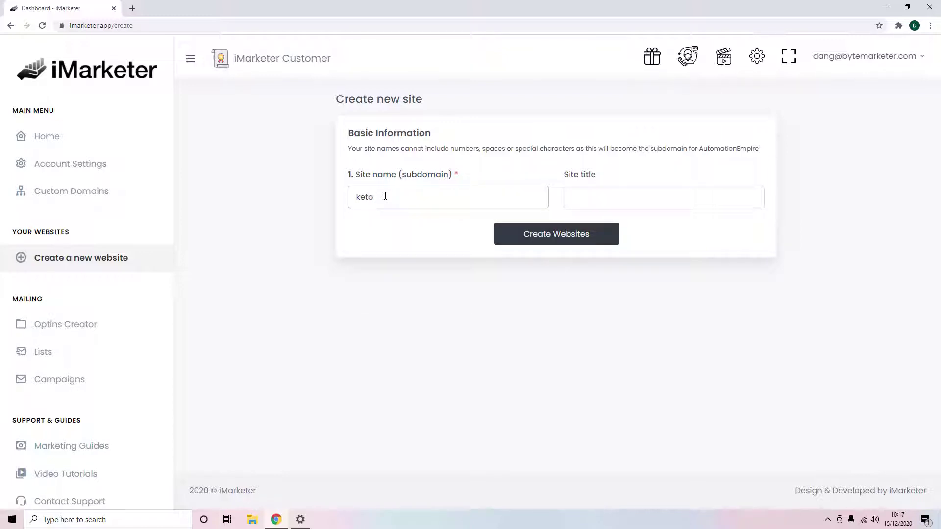
{"action": "type", "text": "example"}
{"action": "left_click", "coordinate": [612, 197]}
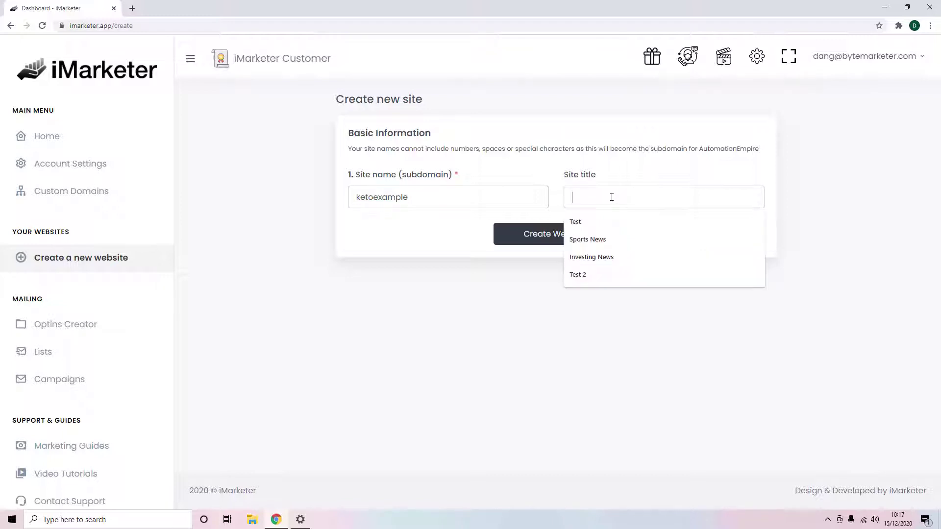
{"action": "type", "text": "Keto"}
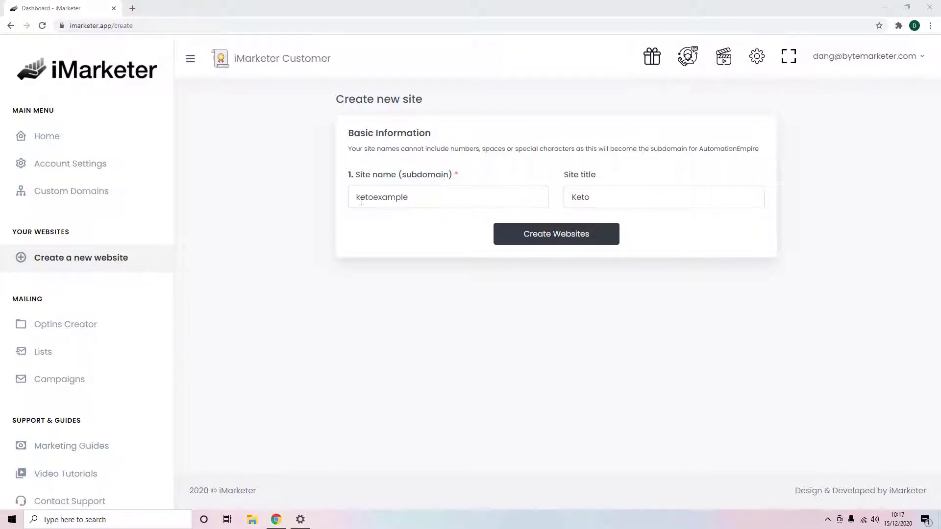
{"action": "left_click", "coordinate": [530, 241]}
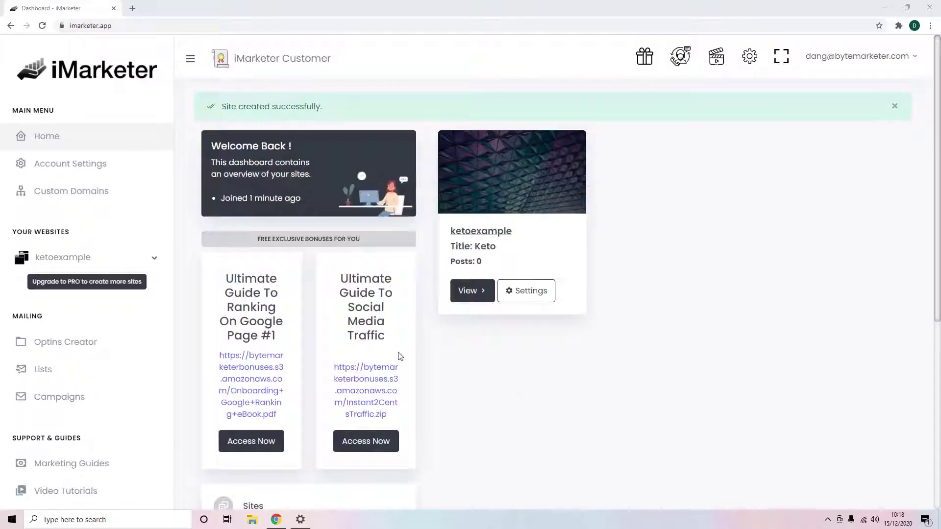
Open the ketoexample site's blog posts and examine the fields of the form for creating a post
{"action": "left_click", "coordinate": [116, 252]}
{"action": "scroll", "coordinate": [119, 264], "scroll_direction": "down", "scroll_amount": 1}
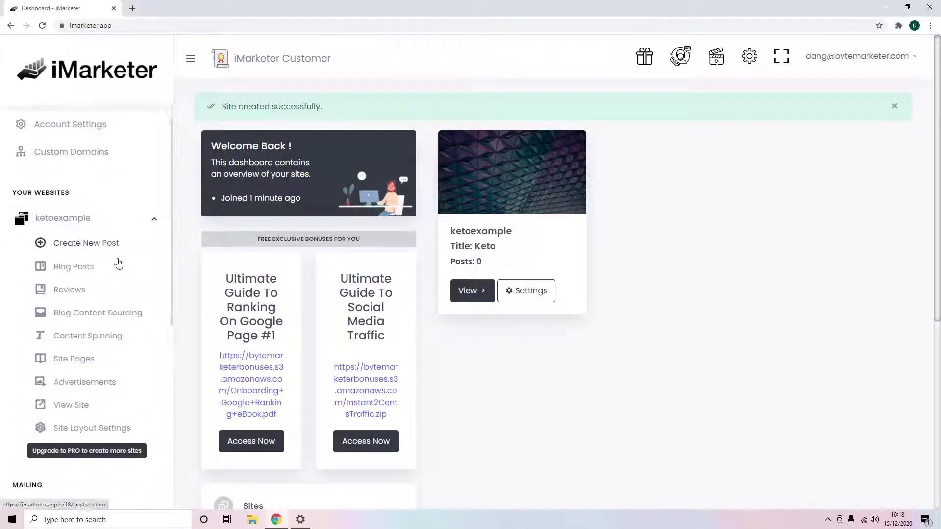
{"action": "scroll", "coordinate": [118, 264], "scroll_direction": "up", "scroll_amount": 1}
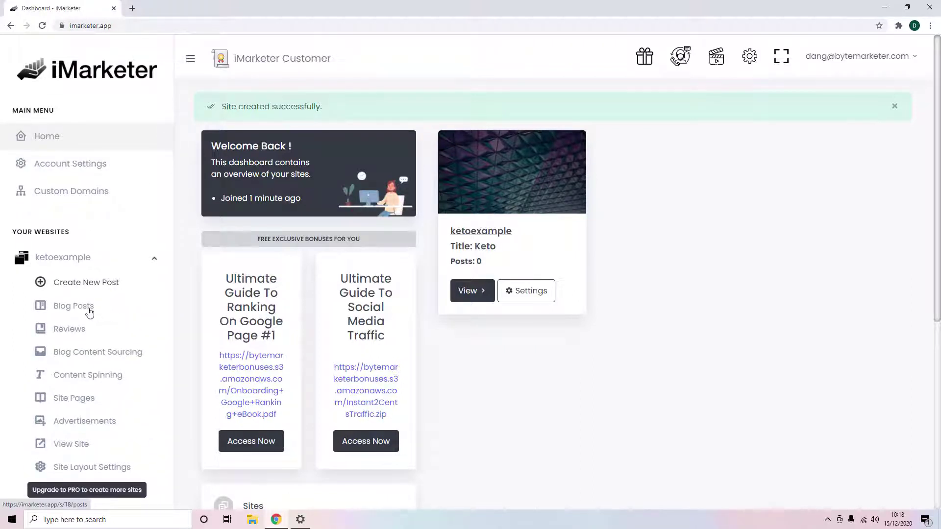
{"action": "left_click", "coordinate": [88, 307]}
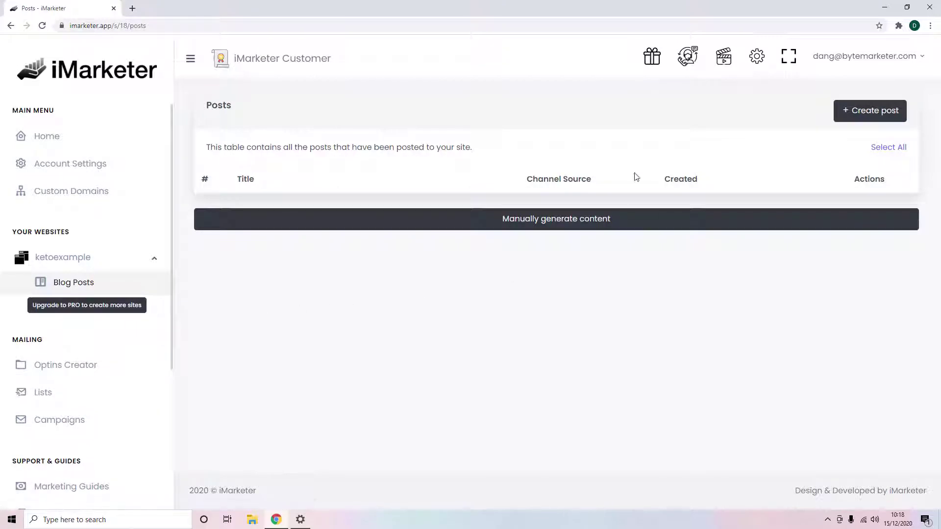
{"action": "left_click", "coordinate": [841, 114]}
{"action": "scroll", "coordinate": [355, 330], "scroll_direction": "down", "scroll_amount": 4}
{"action": "scroll", "coordinate": [354, 330], "scroll_direction": "up", "scroll_amount": 4}
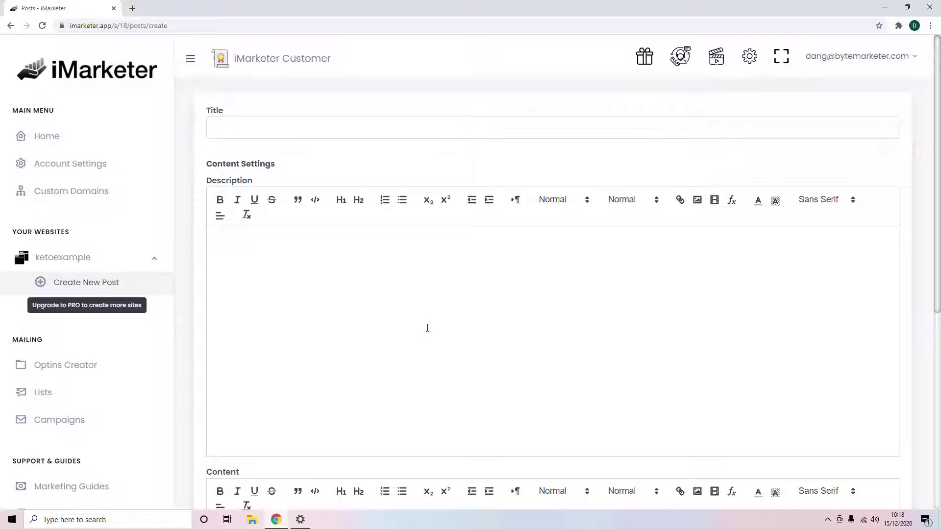
Add the Keto Recipes YouTube channel as a new blog content source for ketoexample, using its full channel URL
{"action": "left_click", "coordinate": [148, 261]}
{"action": "scroll", "coordinate": [149, 370], "scroll_direction": "down", "scroll_amount": 1}
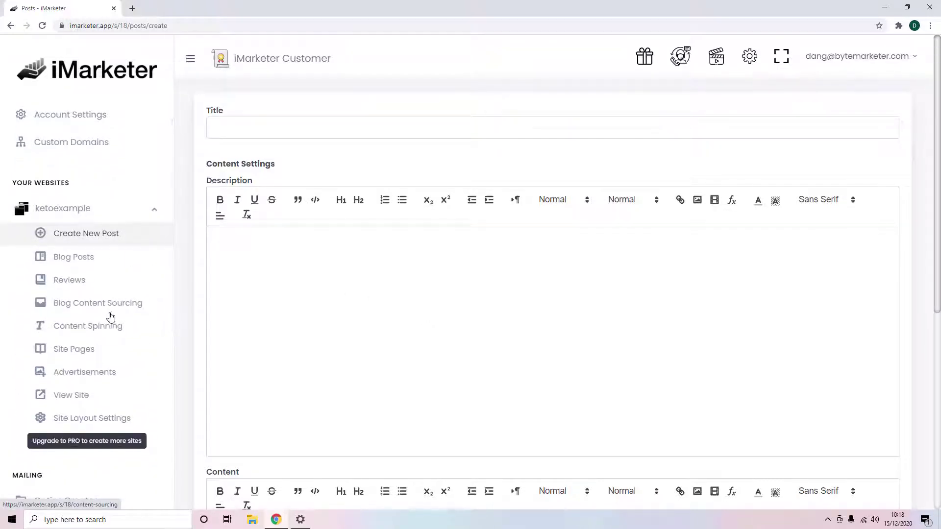
{"action": "left_click", "coordinate": [104, 307]}
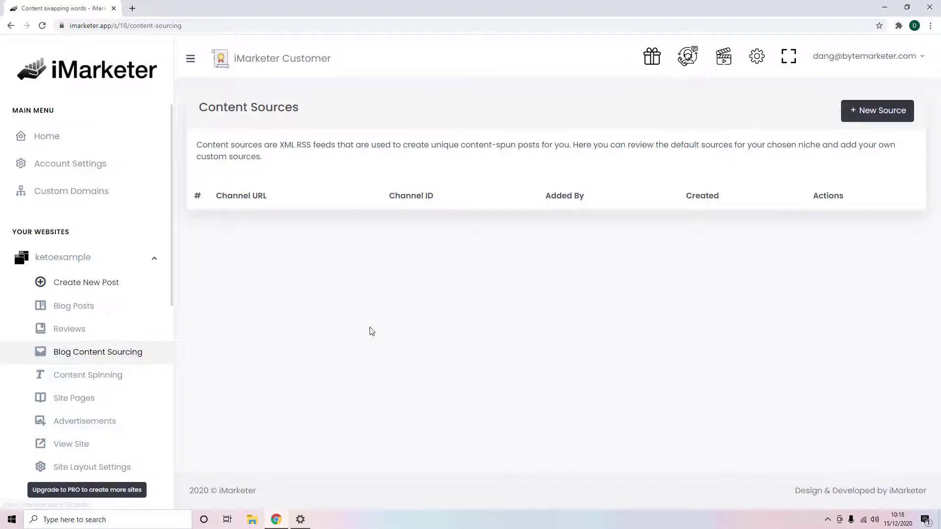
{"action": "left_click", "coordinate": [856, 115]}
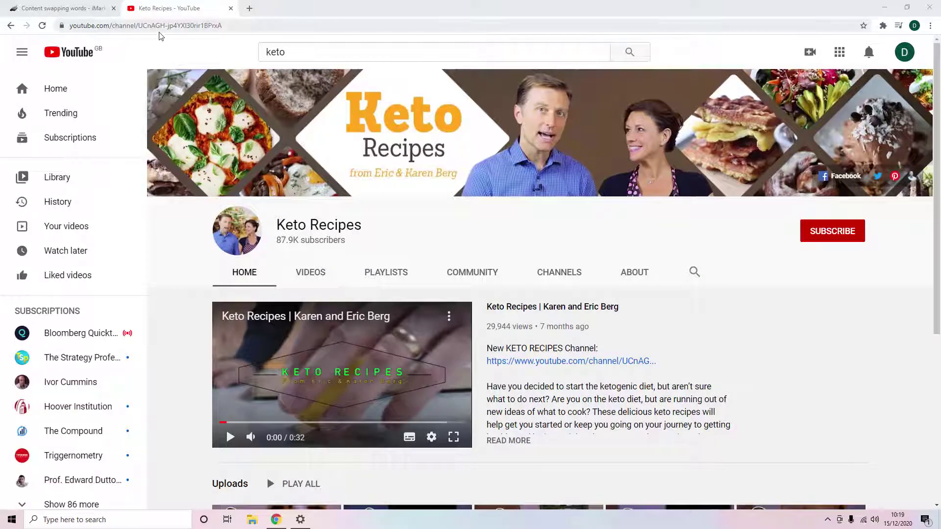
{"action": "left_click", "coordinate": [165, 27]}
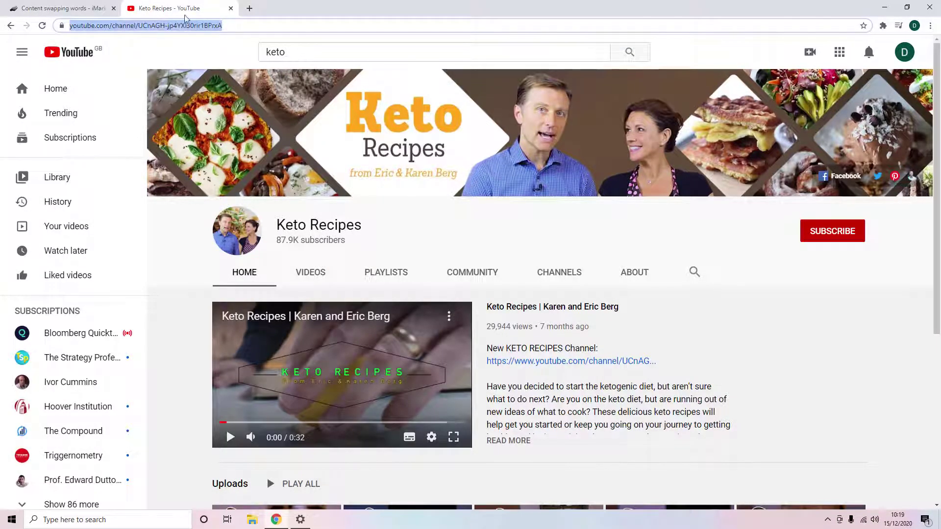
{"action": "left_click", "coordinate": [88, 7]}
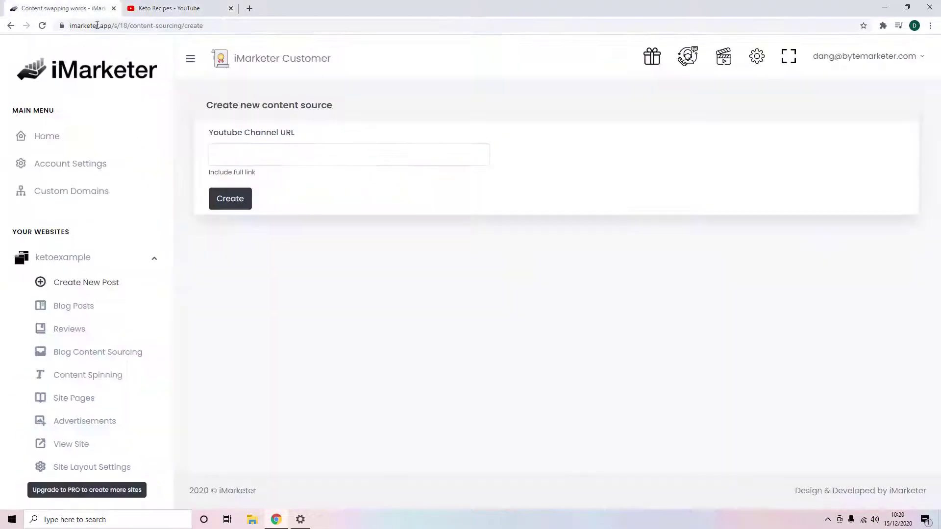
{"action": "left_click", "coordinate": [289, 155]}
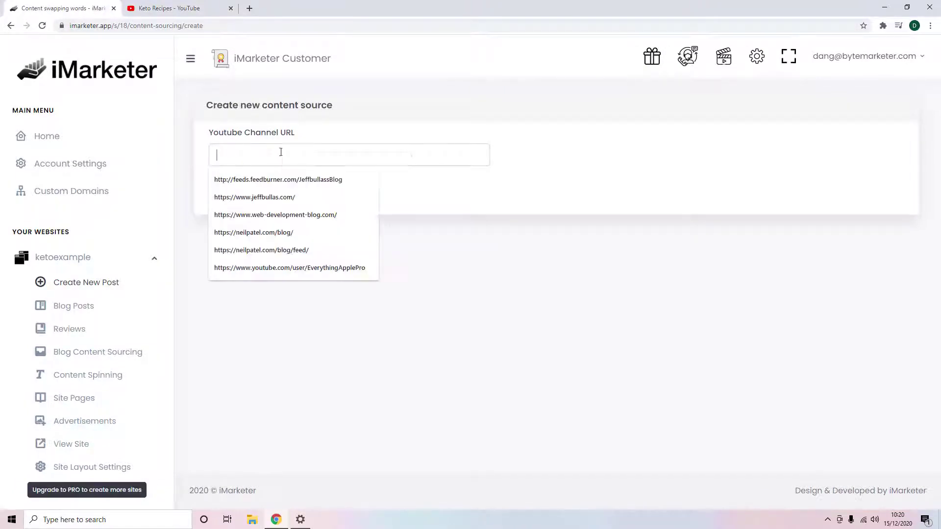
{"action": "right_click", "coordinate": [282, 152]}
{"action": "left_click", "coordinate": [330, 226]}
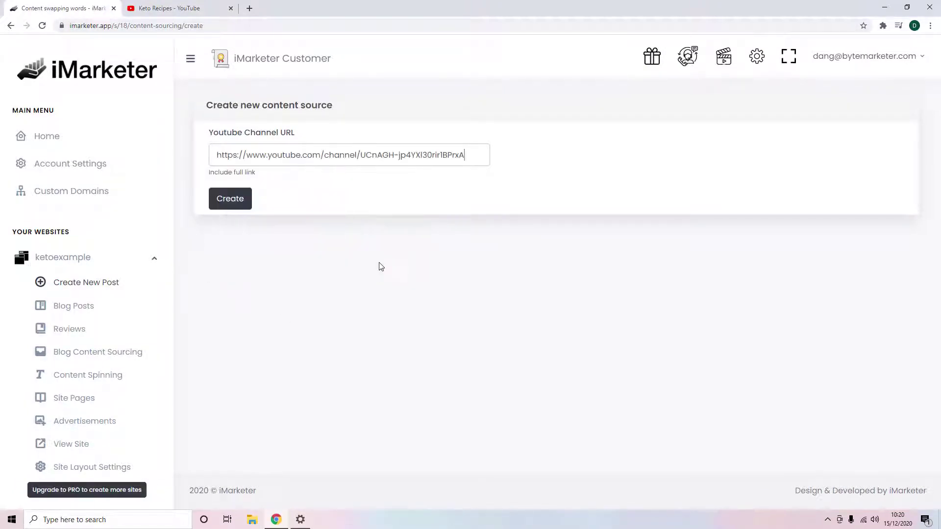
{"action": "left_click", "coordinate": [249, 205]}
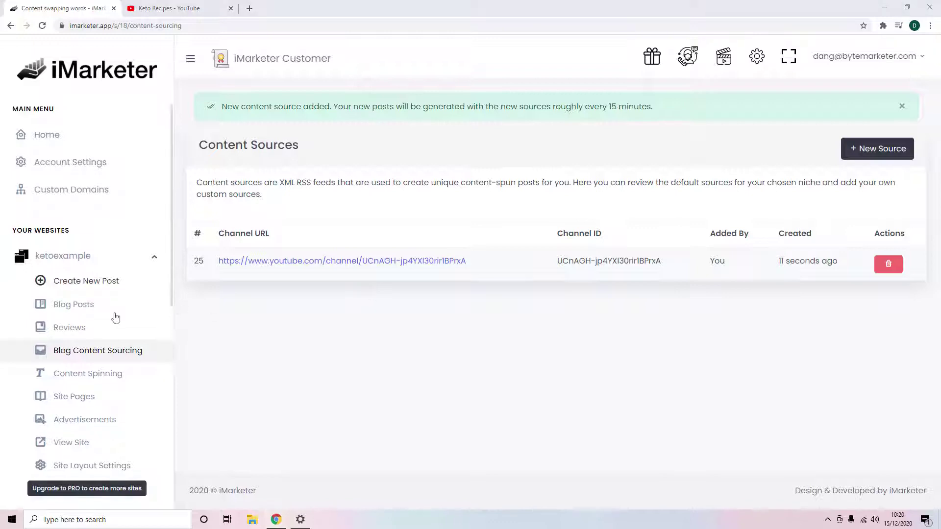
Open ketoexample's site layout settings and examine the basic information, banner, theme and color options
{"action": "scroll", "coordinate": [120, 321], "scroll_direction": "down", "scroll_amount": 3}
{"action": "scroll", "coordinate": [55, 348], "scroll_direction": "up", "scroll_amount": 2}
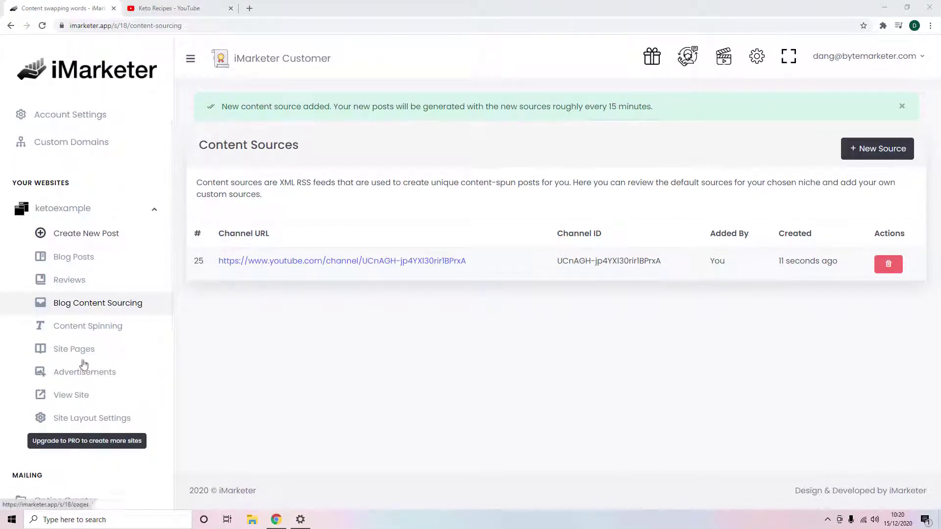
{"action": "left_click", "coordinate": [104, 418]}
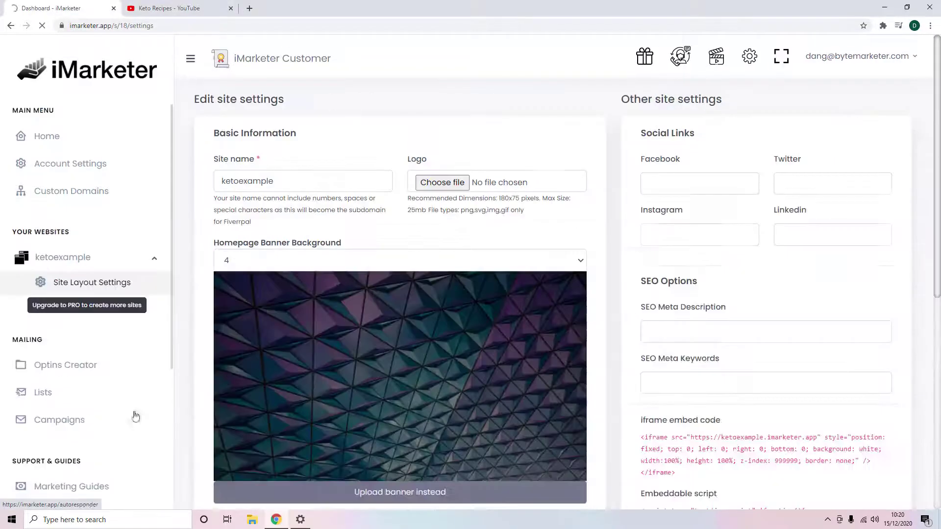
{"action": "scroll", "coordinate": [377, 275], "scroll_direction": "down", "scroll_amount": 3}
{"action": "scroll", "coordinate": [377, 273], "scroll_direction": "up", "scroll_amount": 3}
{"action": "scroll", "coordinate": [373, 274], "scroll_direction": "down", "scroll_amount": 6}
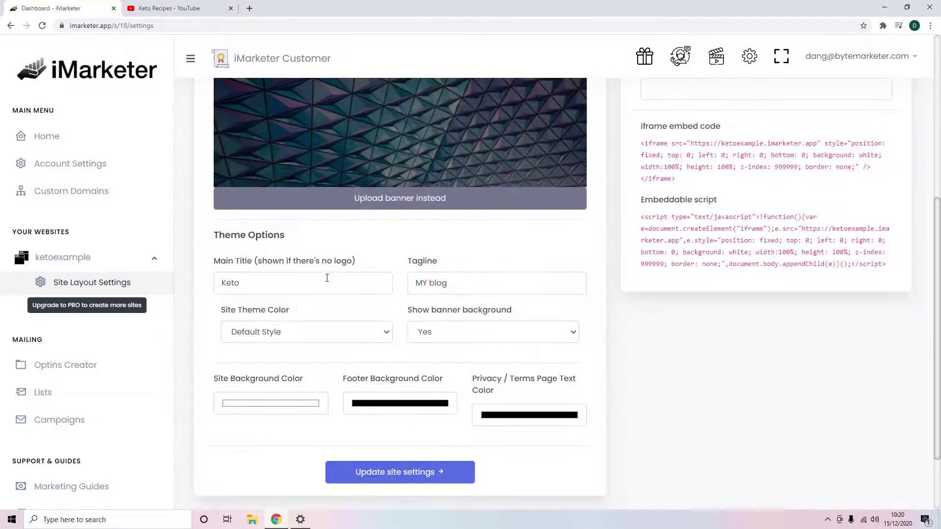
{"action": "scroll", "coordinate": [327, 287], "scroll_direction": "up", "scroll_amount": 6}
{"action": "scroll", "coordinate": [315, 258], "scroll_direction": "down", "scroll_amount": 4}
{"action": "scroll", "coordinate": [314, 257], "scroll_direction": "up", "scroll_amount": 3}
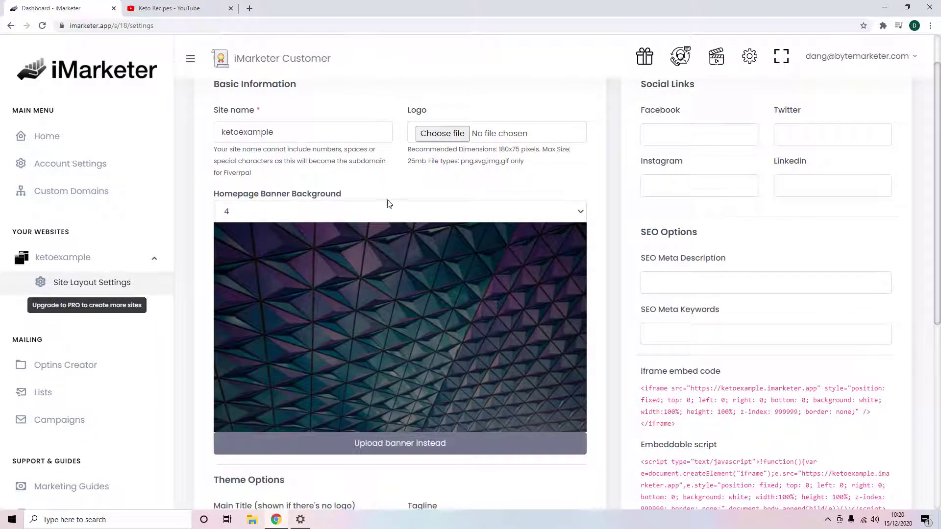
Set the homepage banner background to premade image 1 and view its preview
{"action": "left_click", "coordinate": [262, 210]}
{"action": "left_click", "coordinate": [270, 228]}
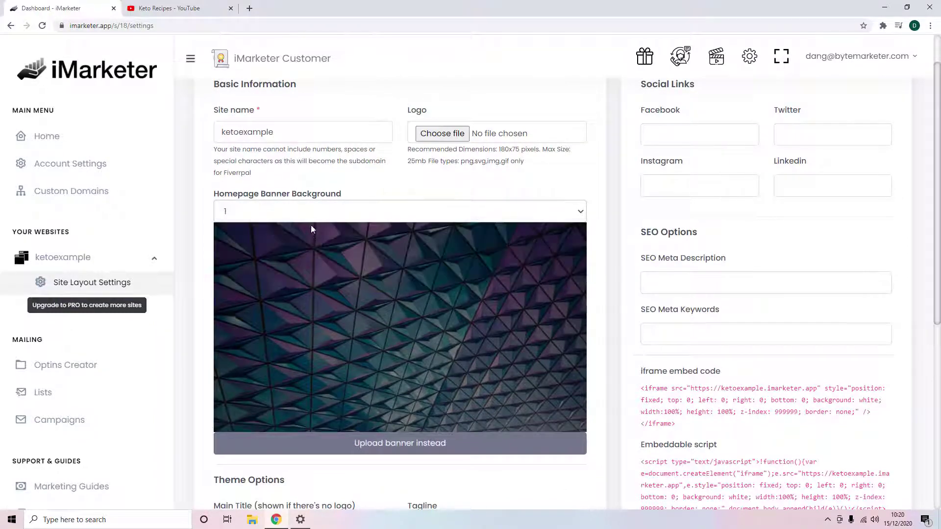
{"action": "scroll", "coordinate": [303, 278], "scroll_direction": "down", "scroll_amount": 7}
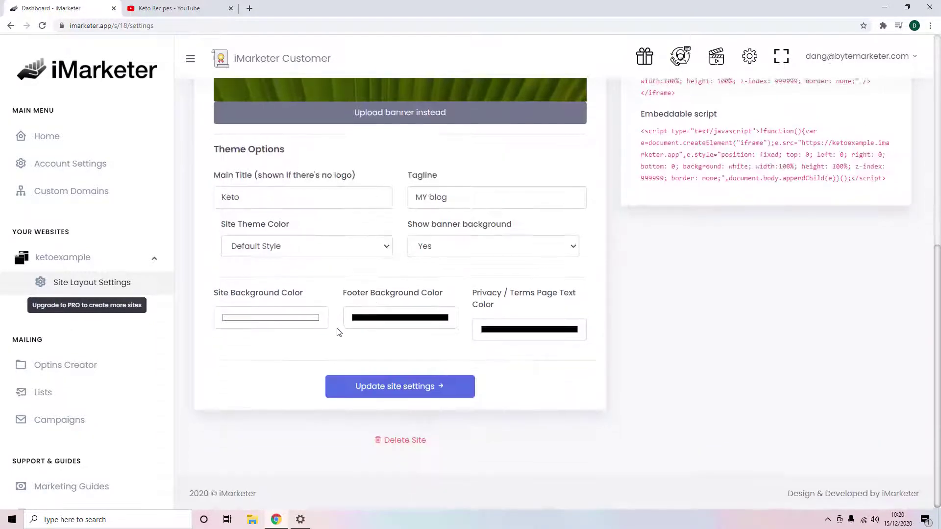
{"action": "scroll", "coordinate": [336, 330], "scroll_direction": "up", "scroll_amount": 7}
{"action": "scroll", "coordinate": [294, 111], "scroll_direction": "down", "scroll_amount": 5}
{"action": "scroll", "coordinate": [364, 249], "scroll_direction": "up", "scroll_amount": 3}
Switch the homepage banner from premade backgrounds to uploading a custom image, and review the logo and theme settings
{"action": "left_click", "coordinate": [382, 346]}
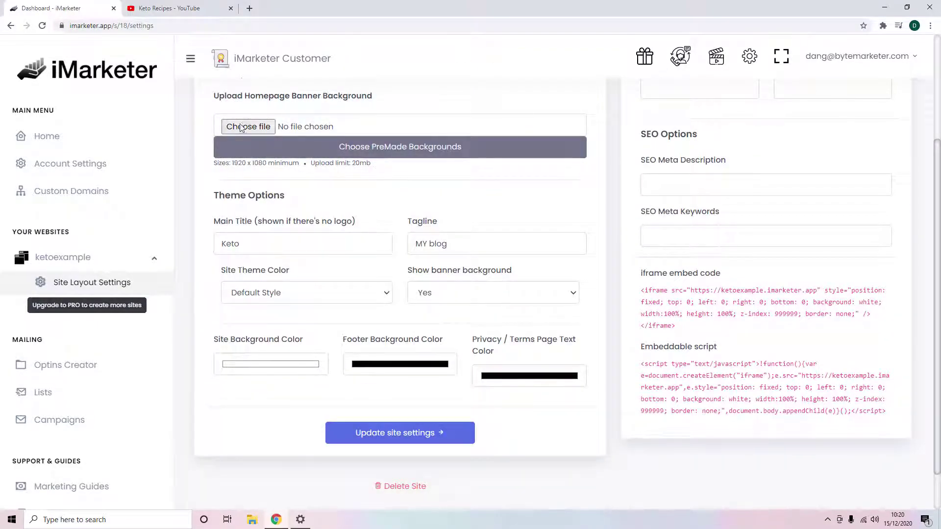
{"action": "scroll", "coordinate": [304, 217], "scroll_direction": "up", "scroll_amount": 3}
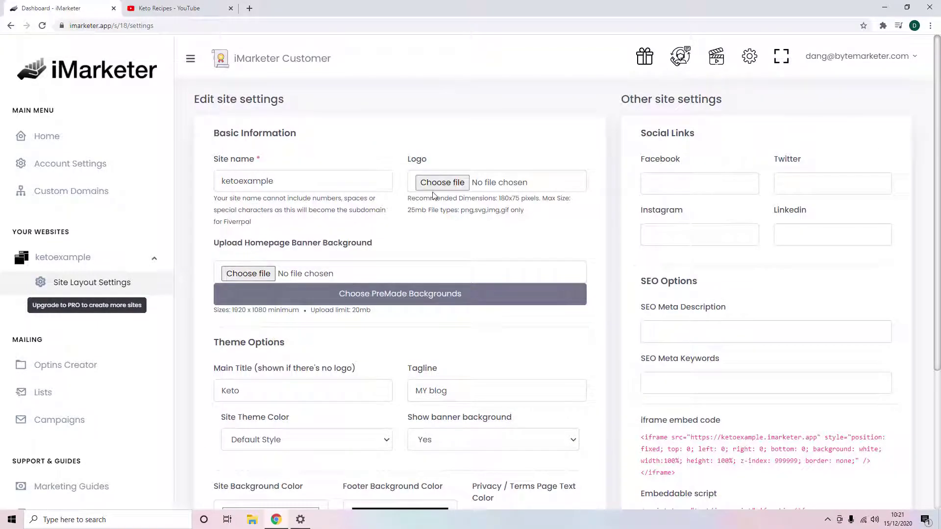
{"action": "scroll", "coordinate": [437, 193], "scroll_direction": "down", "scroll_amount": 2}
{"action": "scroll", "coordinate": [714, 147], "scroll_direction": "up", "scroll_amount": 2}
{"action": "scroll", "coordinate": [714, 221], "scroll_direction": "down", "scroll_amount": 4}
{"action": "scroll", "coordinate": [696, 210], "scroll_direction": "up", "scroll_amount": 4}
{"action": "scroll", "coordinate": [705, 203], "scroll_direction": "down", "scroll_amount": 3}
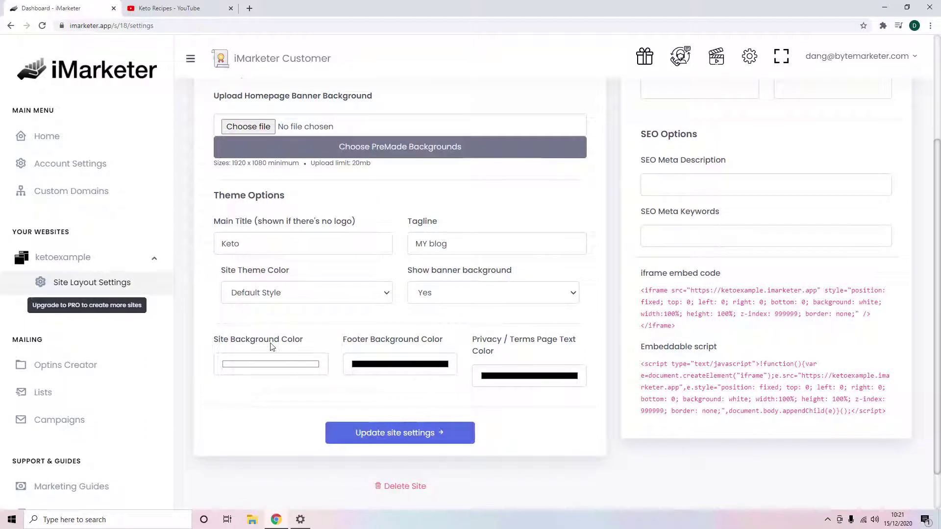
Examine the footer background color picker, the available site theme styles and the remaining site settings
{"action": "left_click", "coordinate": [399, 374]}
{"action": "left_click", "coordinate": [381, 414]}
{"action": "left_click", "coordinate": [312, 293]}
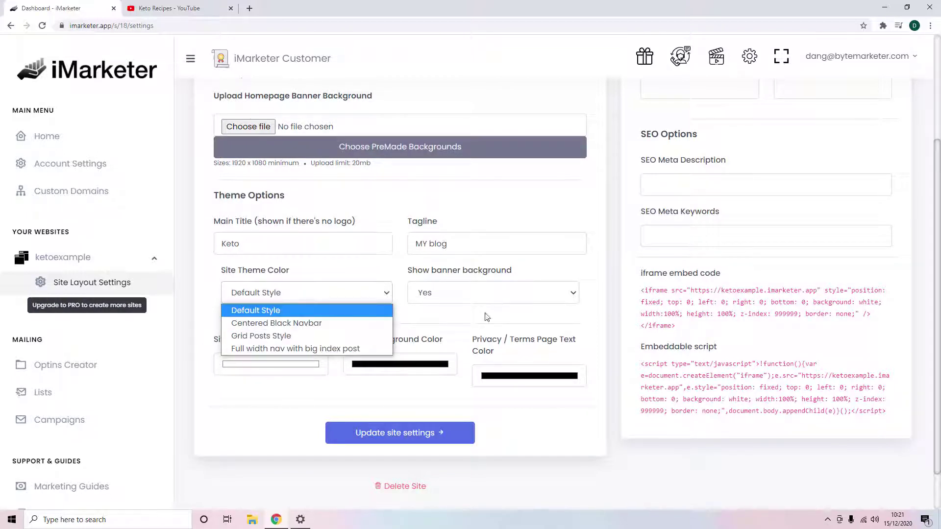
{"action": "left_click", "coordinate": [511, 314]}
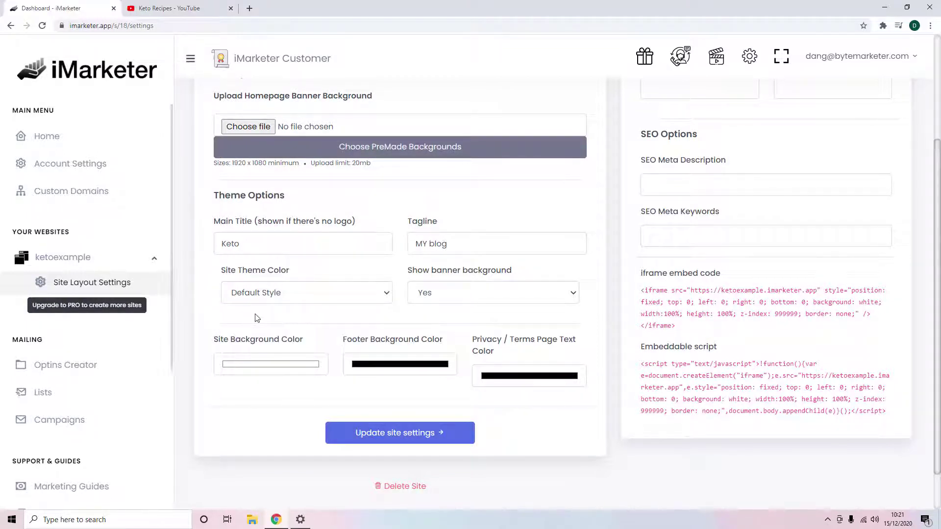
{"action": "scroll", "coordinate": [250, 279], "scroll_direction": "up", "scroll_amount": 3}
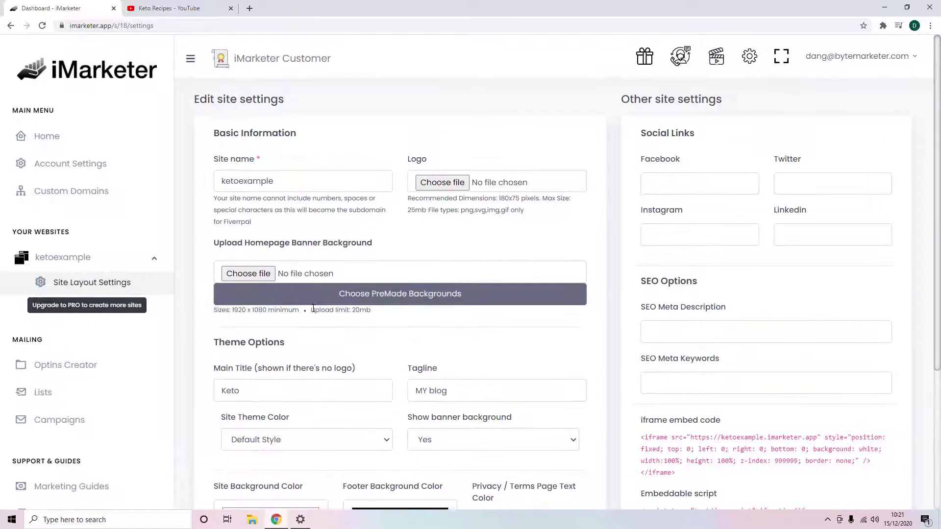
{"action": "scroll", "coordinate": [326, 348], "scroll_direction": "down", "scroll_amount": 2}
{"action": "scroll", "coordinate": [310, 339], "scroll_direction": "up", "scroll_amount": 2}
{"action": "scroll", "coordinate": [309, 335], "scroll_direction": "down", "scroll_amount": 1}
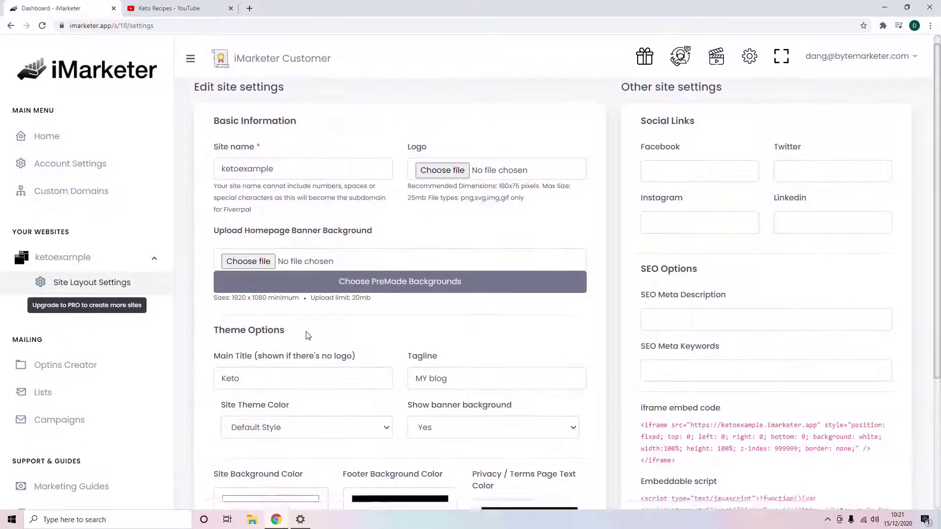
{"action": "scroll", "coordinate": [306, 334], "scroll_direction": "up", "scroll_amount": 1}
{"action": "scroll", "coordinate": [234, 339], "scroll_direction": "down", "scroll_amount": 5}
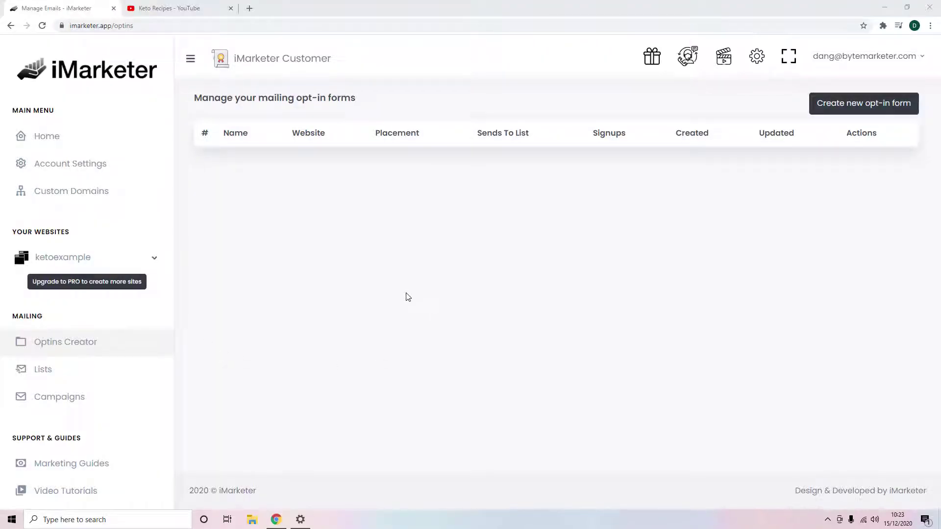
Open the mailing lists overview and examine the keto mailing list entry
{"action": "scroll", "coordinate": [69, 371], "scroll_direction": "down", "scroll_amount": 3}
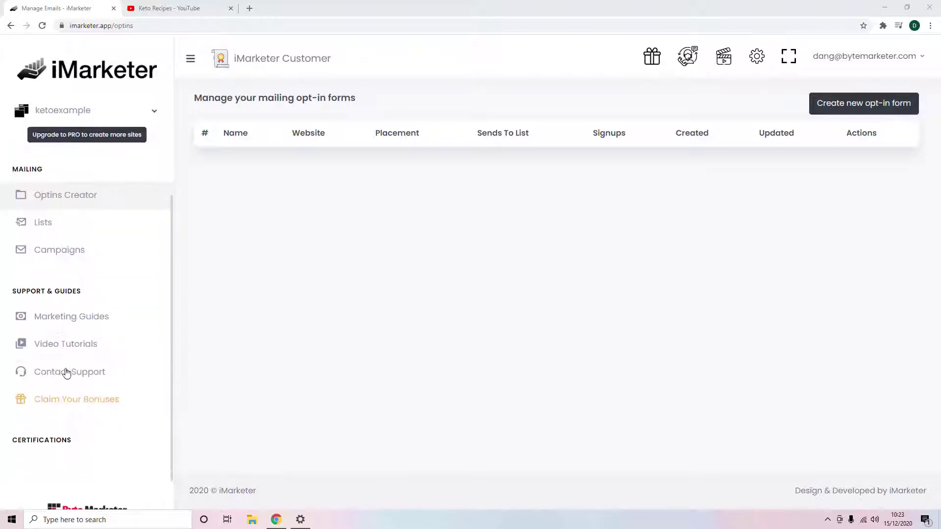
{"action": "scroll", "coordinate": [69, 371], "scroll_direction": "up", "scroll_amount": 2}
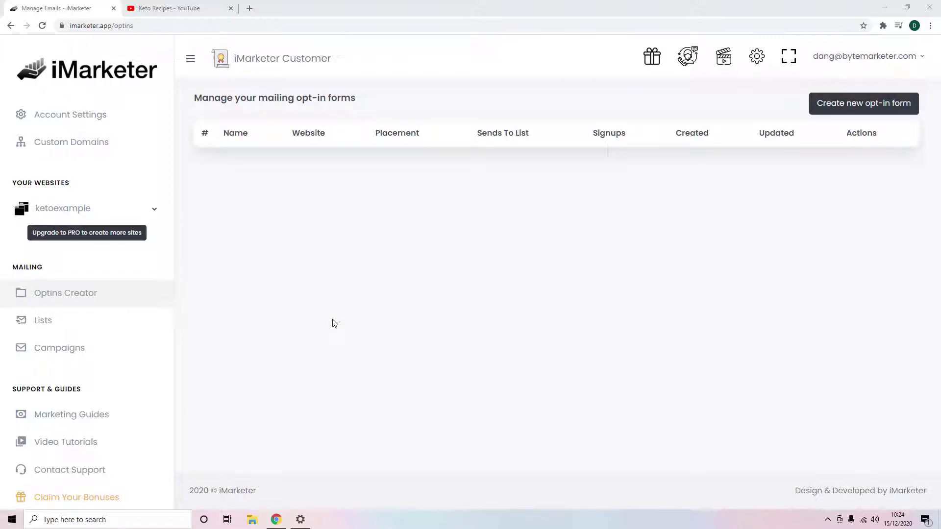
{"action": "left_click", "coordinate": [51, 328]}
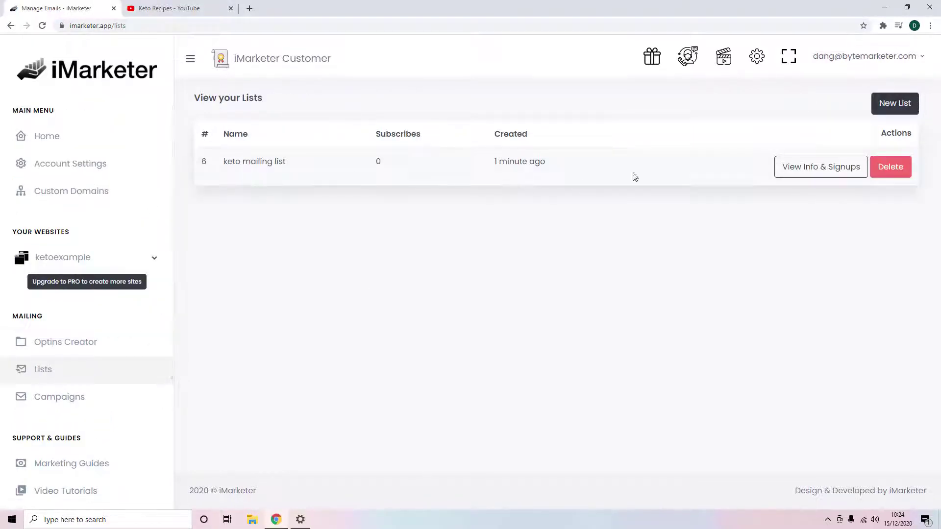
{"action": "triple_click", "coordinate": [288, 162]}
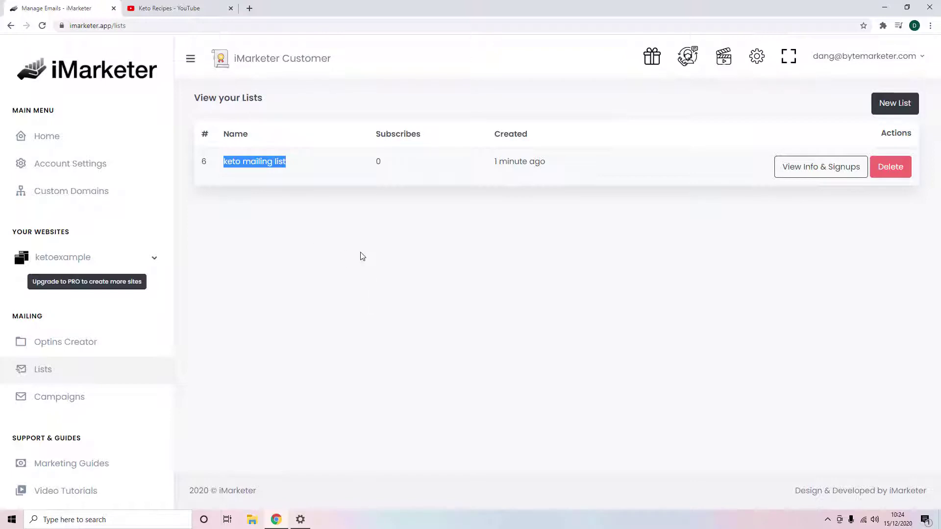
{"action": "left_click", "coordinate": [405, 264]}
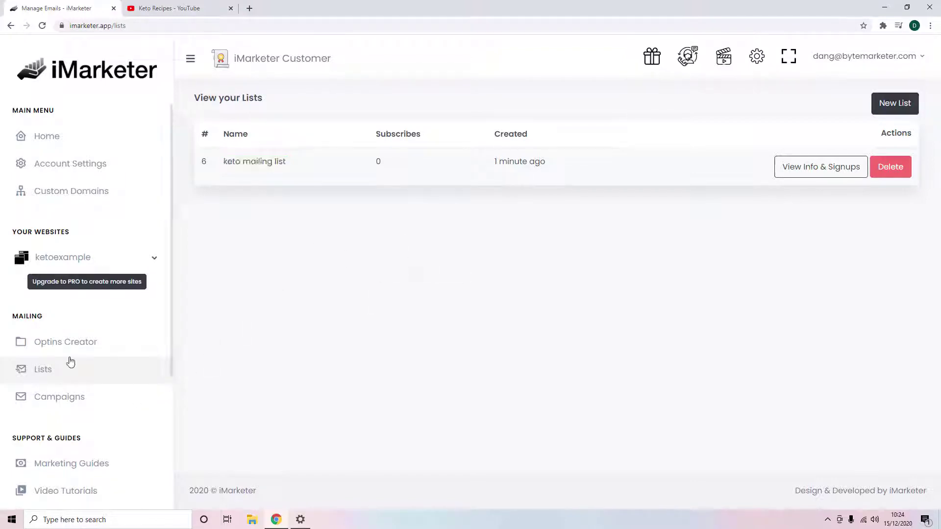
Start a new mailing opt-in form and name it "keto opt in form"
{"action": "left_click", "coordinate": [79, 342]}
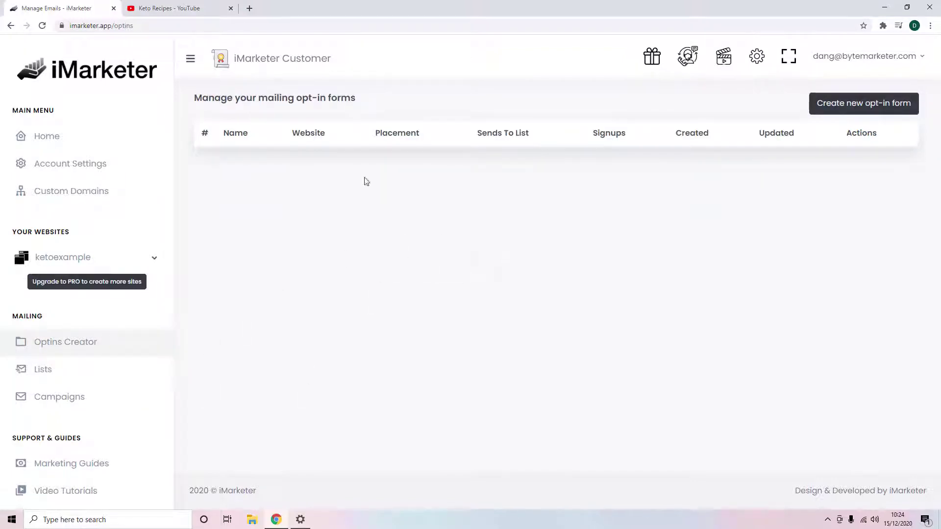
{"action": "left_click", "coordinate": [859, 108]}
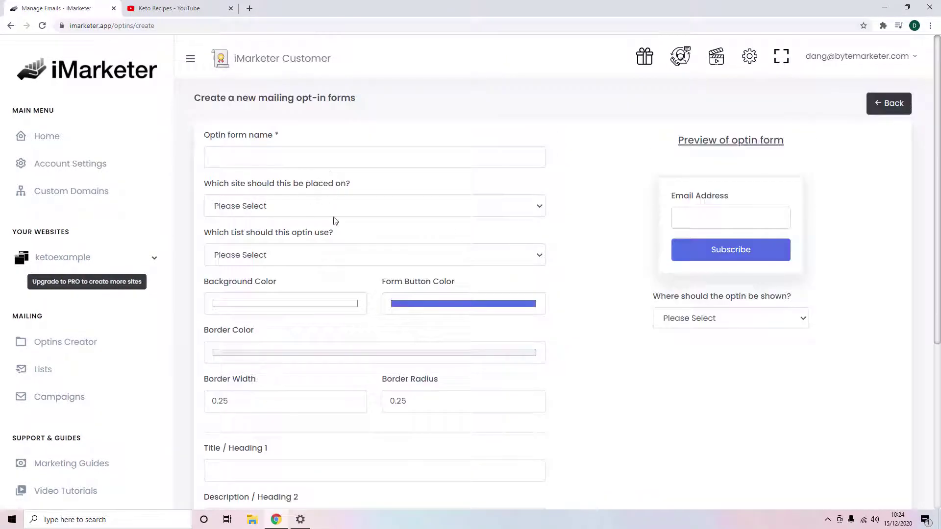
{"action": "left_click", "coordinate": [279, 154]}
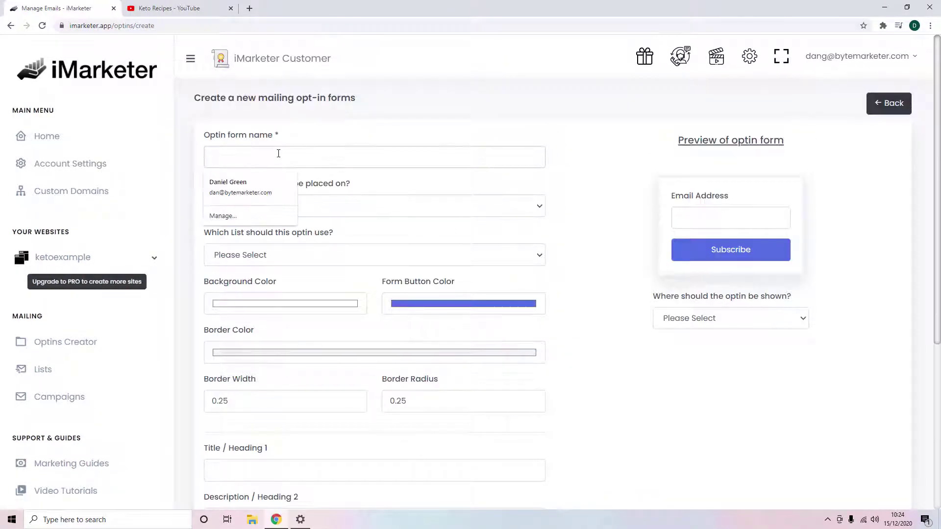
{"action": "type", "text": "keto opt"}
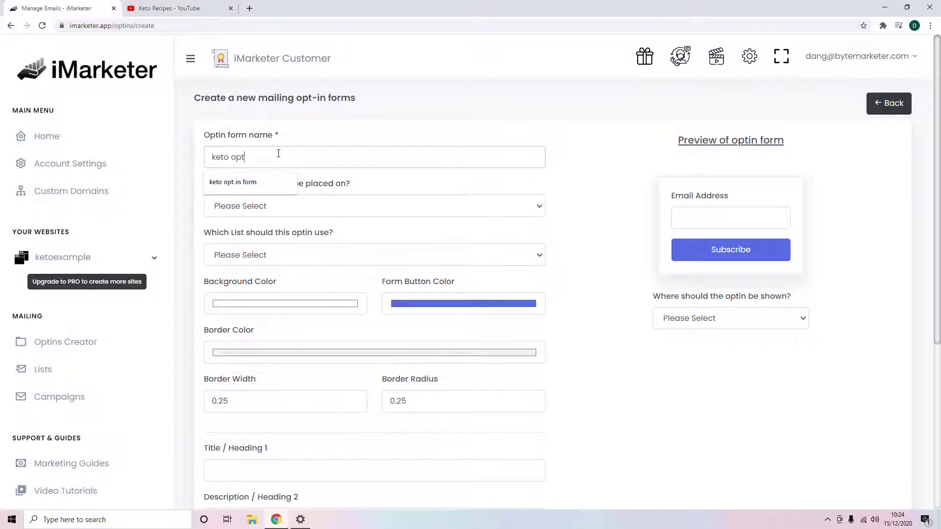
{"action": "left_click", "coordinate": [251, 183]}
Place the opt-in form on the ketoexample site and link it to the keto mailing list
{"action": "left_click", "coordinate": [397, 207]}
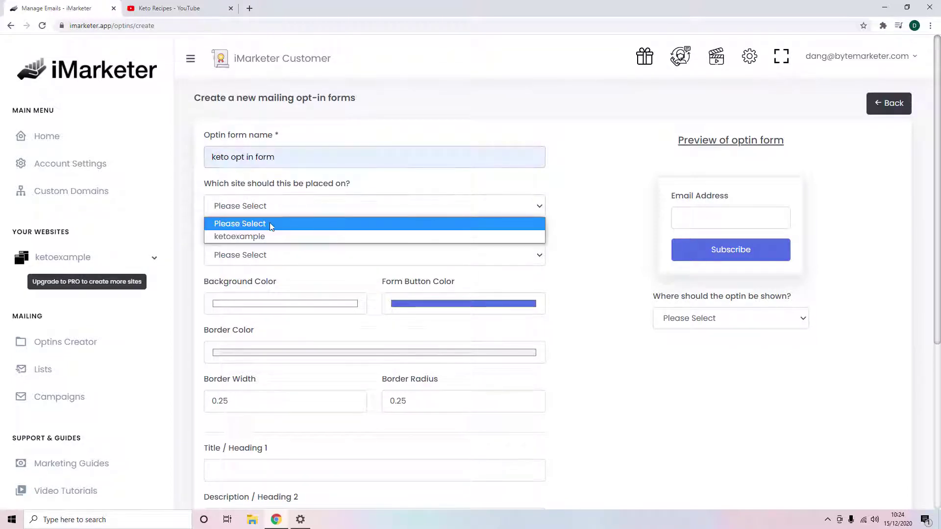
{"action": "left_click", "coordinate": [268, 236]}
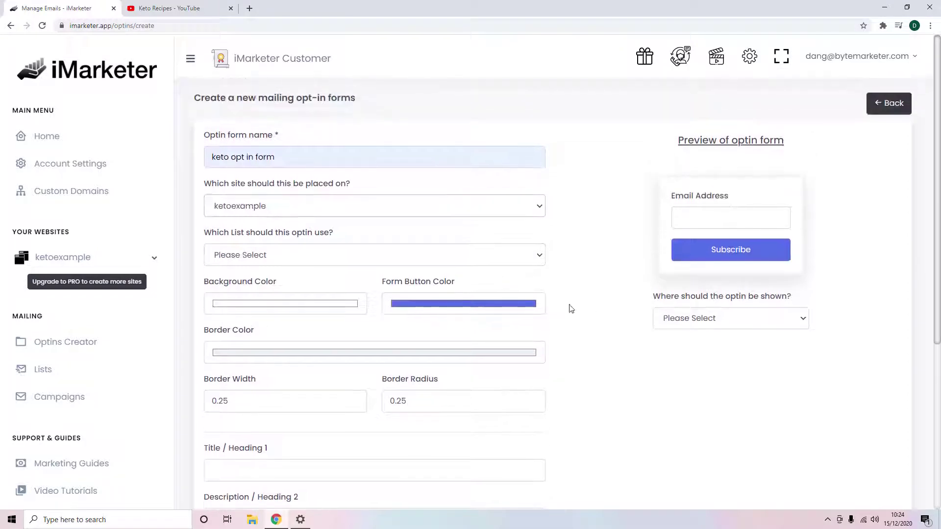
{"action": "scroll", "coordinate": [586, 294], "scroll_direction": "down", "scroll_amount": 1}
{"action": "left_click", "coordinate": [296, 212]}
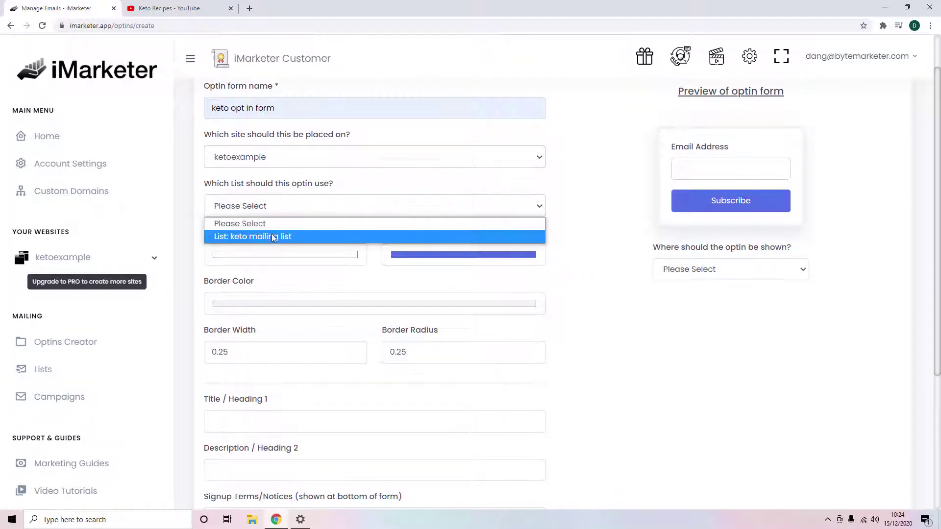
{"action": "left_click", "coordinate": [274, 238]}
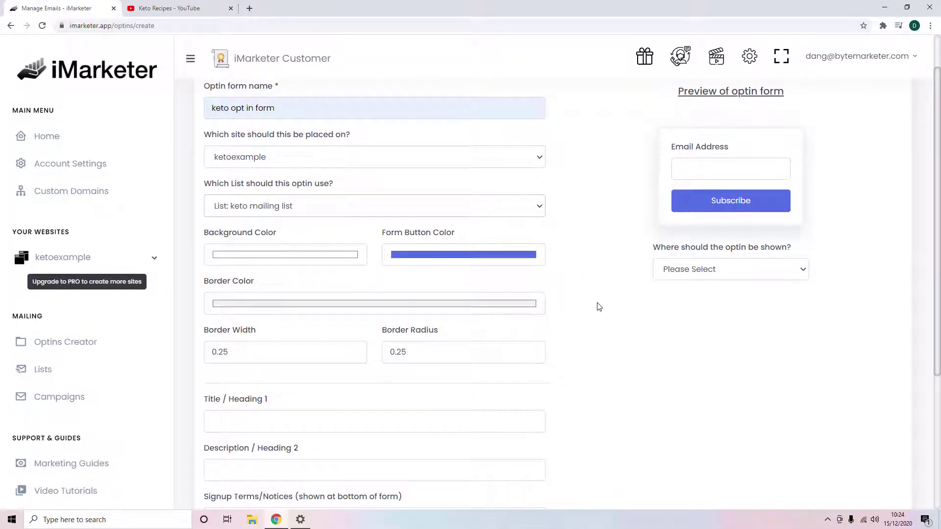
Review the opt-in form's styling and text fields, and set it to be shown in the Index Sidebar
{"action": "scroll", "coordinate": [290, 318], "scroll_direction": "down", "scroll_amount": 3}
{"action": "scroll", "coordinate": [436, 314], "scroll_direction": "up", "scroll_amount": 4}
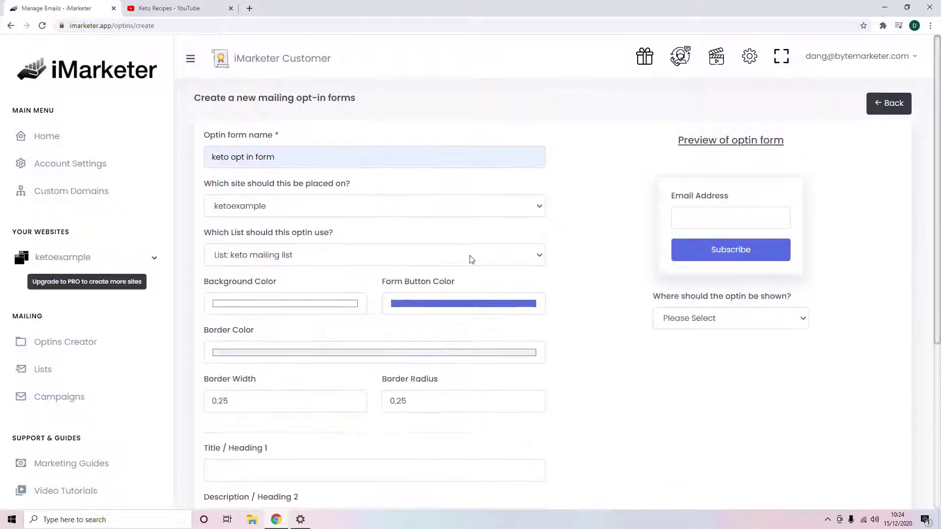
{"action": "scroll", "coordinate": [358, 378], "scroll_direction": "down", "scroll_amount": 2}
{"action": "scroll", "coordinate": [360, 378], "scroll_direction": "up", "scroll_amount": 2}
{"action": "scroll", "coordinate": [294, 294], "scroll_direction": "down", "scroll_amount": 3}
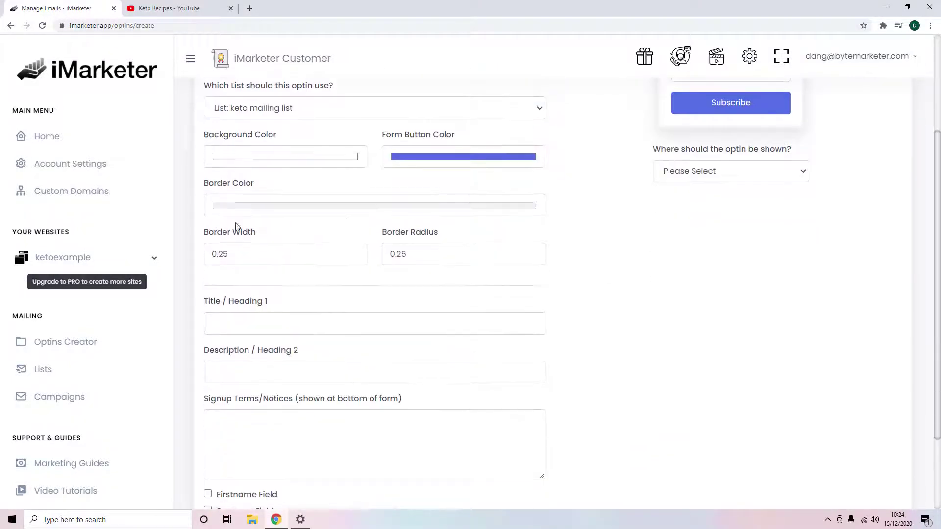
{"action": "scroll", "coordinate": [541, 367], "scroll_direction": "down", "scroll_amount": 2}
{"action": "scroll", "coordinate": [735, 245], "scroll_direction": "up", "scroll_amount": 5}
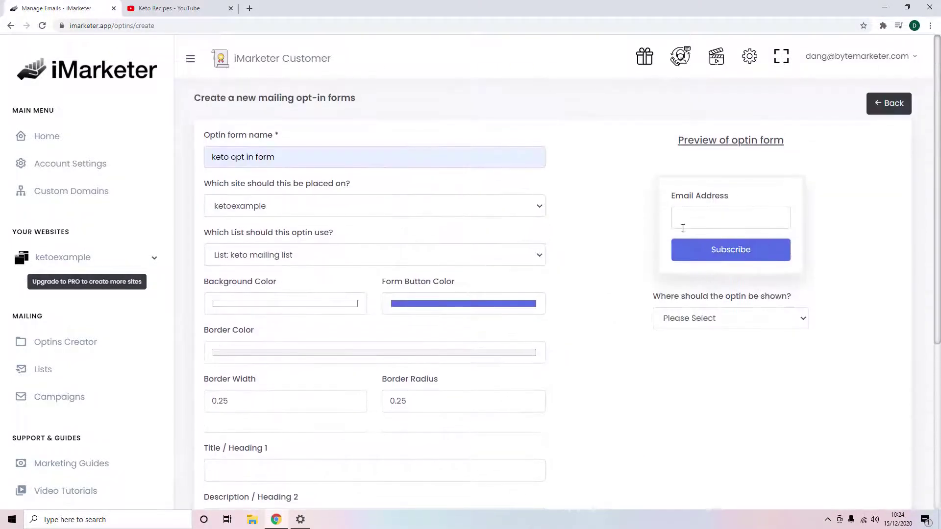
{"action": "left_click", "coordinate": [695, 326]}
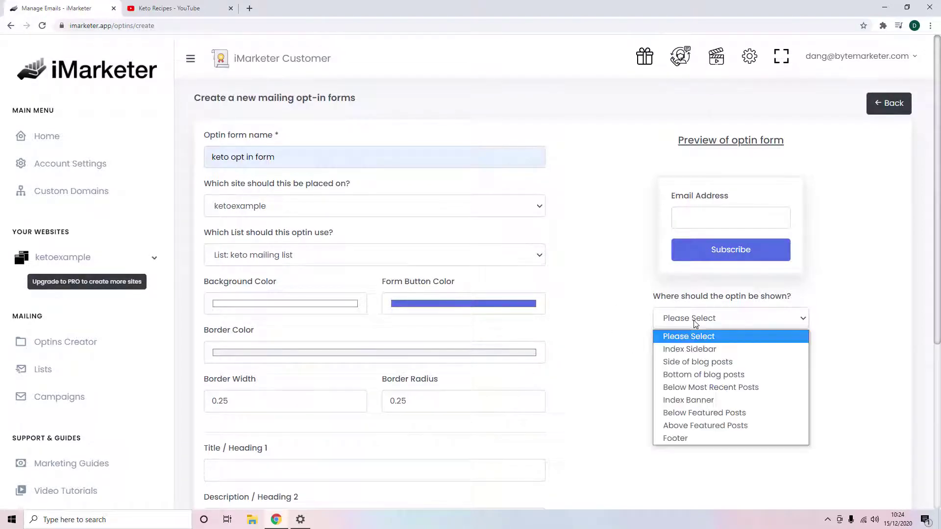
{"action": "left_click", "coordinate": [695, 349]}
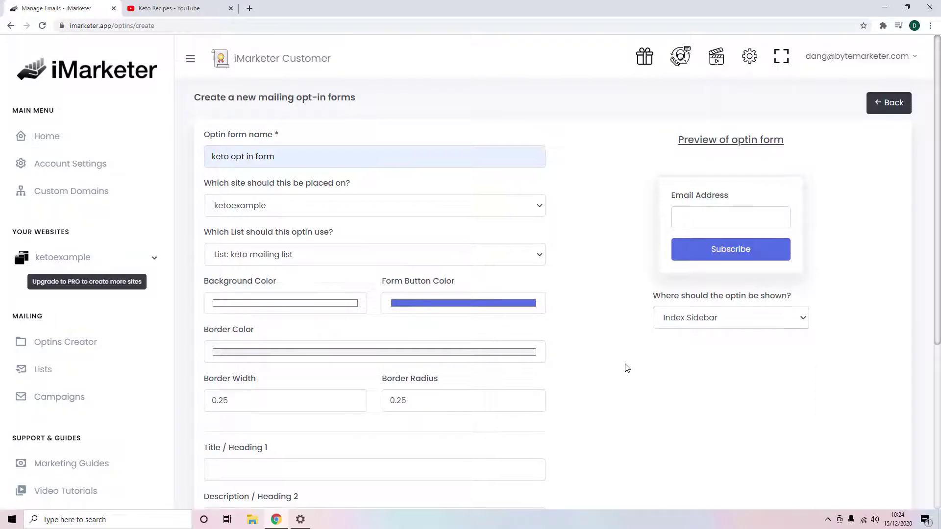
Check the other placement options and remaining fields, keep Index Sidebar, and save the opt-in form
{"action": "scroll", "coordinate": [623, 367], "scroll_direction": "down", "scroll_amount": 4}
{"action": "scroll", "coordinate": [624, 366], "scroll_direction": "up", "scroll_amount": 4}
{"action": "left_click", "coordinate": [666, 319]}
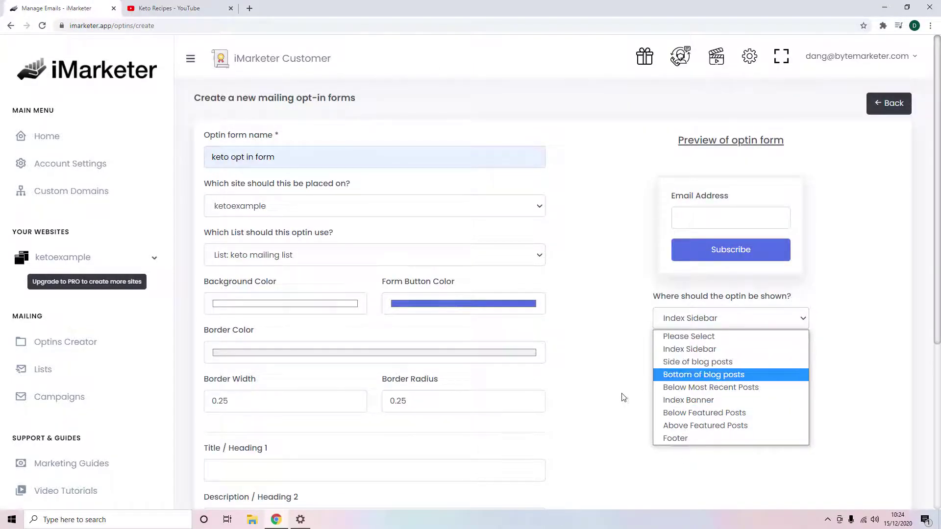
{"action": "left_click", "coordinate": [612, 408]}
{"action": "scroll", "coordinate": [608, 392], "scroll_direction": "down", "scroll_amount": 5}
{"action": "scroll", "coordinate": [598, 385], "scroll_direction": "up", "scroll_amount": 5}
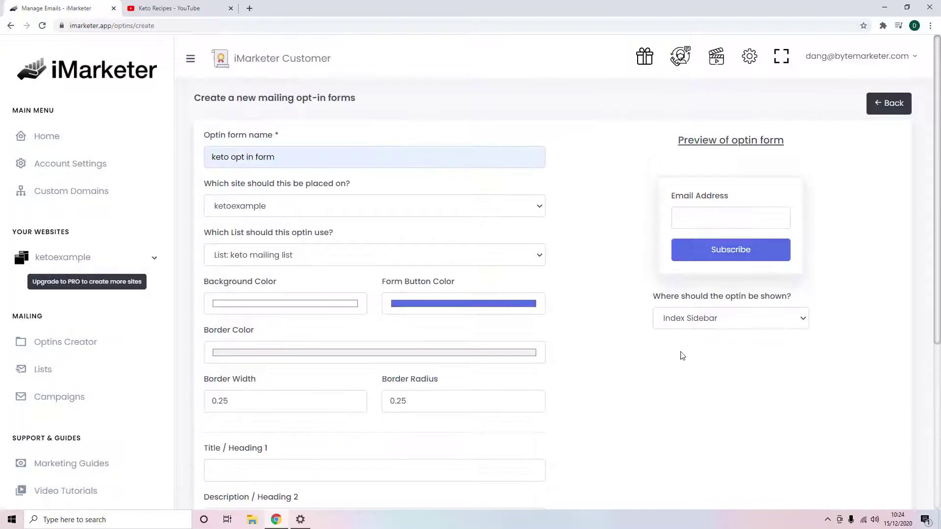
{"action": "scroll", "coordinate": [657, 365], "scroll_direction": "down", "scroll_amount": 4}
{"action": "scroll", "coordinate": [631, 377], "scroll_direction": "down", "scroll_amount": 2}
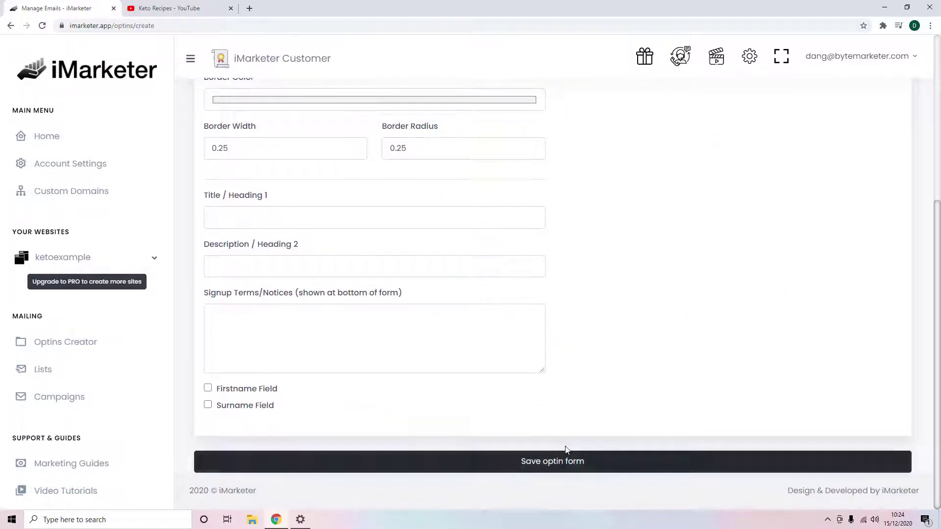
{"action": "scroll", "coordinate": [569, 441], "scroll_direction": "up", "scroll_amount": 5}
{"action": "scroll", "coordinate": [569, 432], "scroll_direction": "down", "scroll_amount": 5}
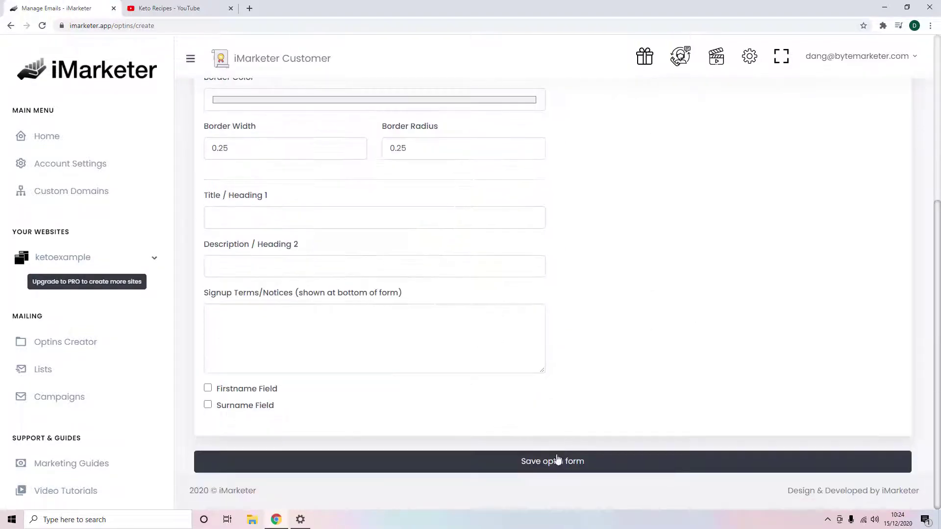
{"action": "left_click", "coordinate": [558, 466]}
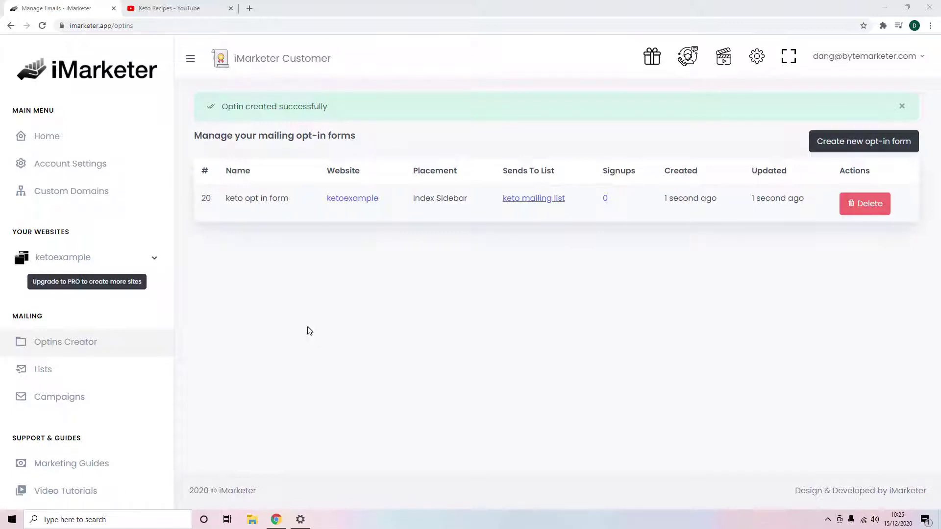
Start a new advertisement for the ketoexample site and choose Other Javascript code as its type
{"action": "left_click", "coordinate": [134, 261]}
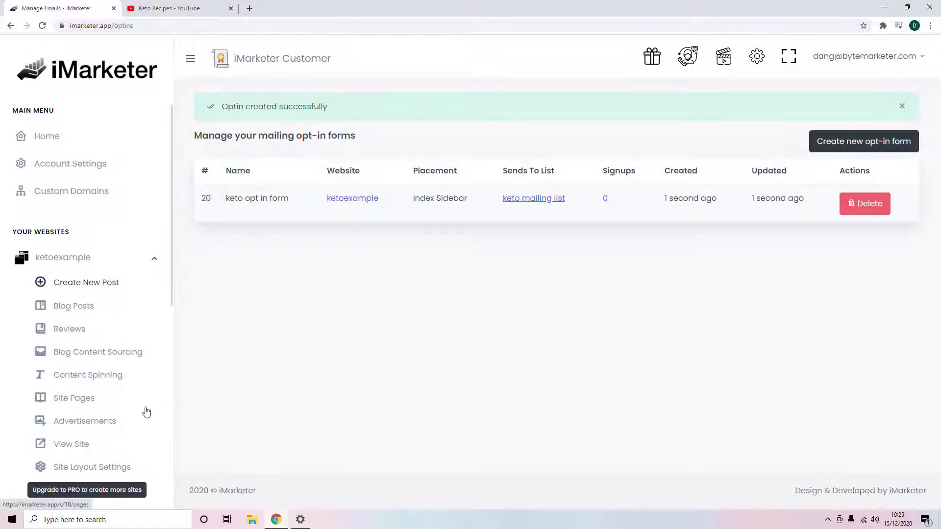
{"action": "left_click", "coordinate": [93, 423]}
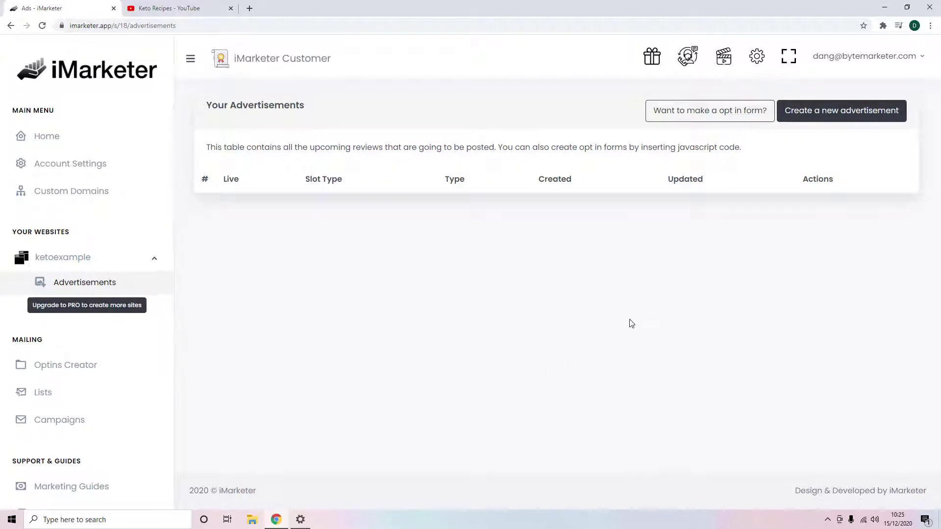
{"action": "left_click", "coordinate": [826, 118]}
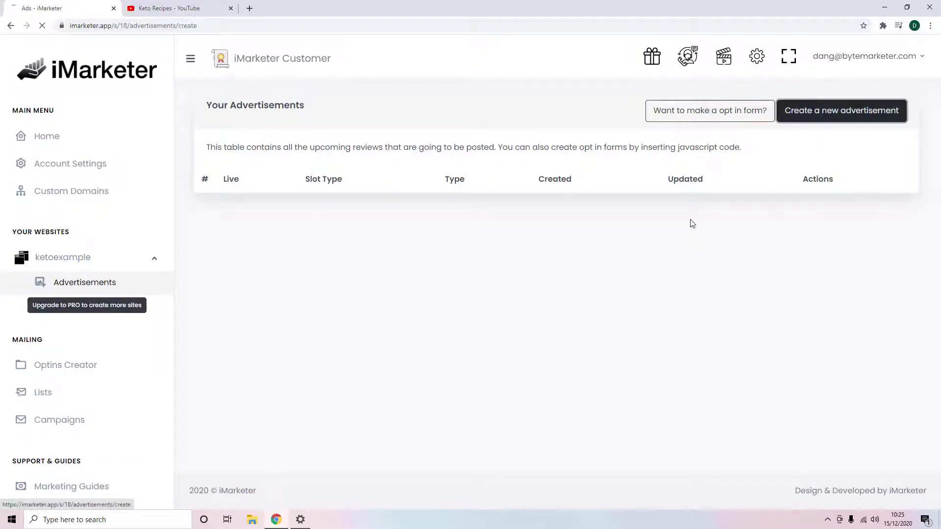
{"action": "scroll", "coordinate": [237, 253], "scroll_direction": "down", "scroll_amount": 1}
{"action": "scroll", "coordinate": [245, 240], "scroll_direction": "up", "scroll_amount": 1}
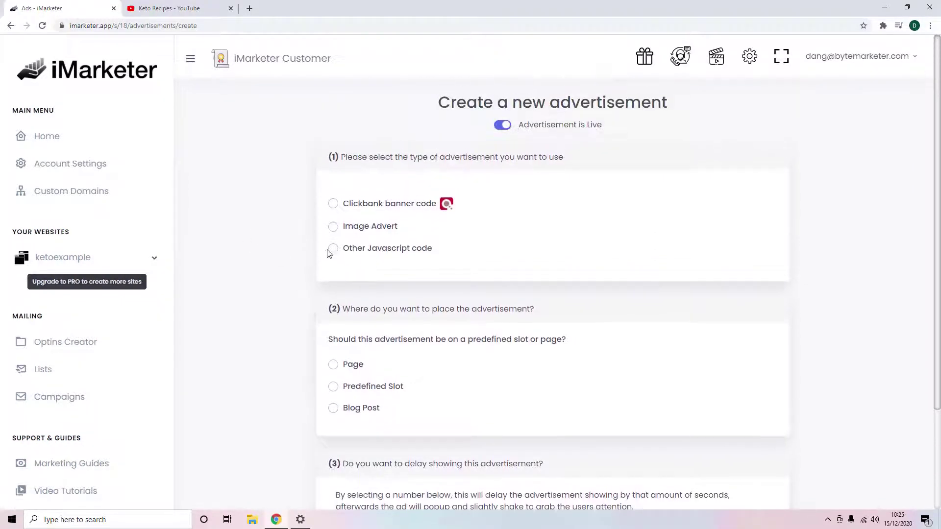
{"action": "scroll", "coordinate": [330, 252], "scroll_direction": "down", "scroll_amount": 2}
{"action": "scroll", "coordinate": [305, 231], "scroll_direction": "up", "scroll_amount": 1}
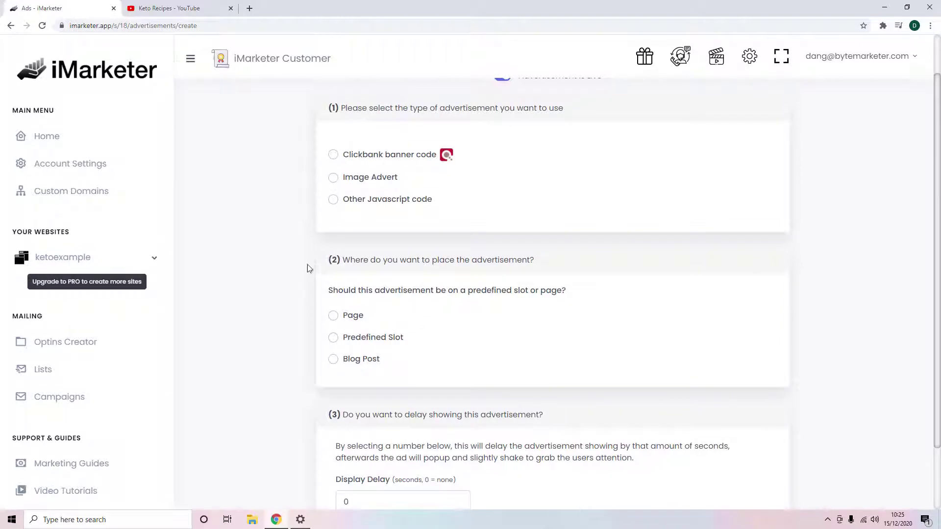
{"action": "left_click", "coordinate": [333, 200]}
Examine the advertisement form's opt-in Javascript box, placement choices and display delay setting
{"action": "scroll", "coordinate": [378, 216], "scroll_direction": "down", "scroll_amount": 4}
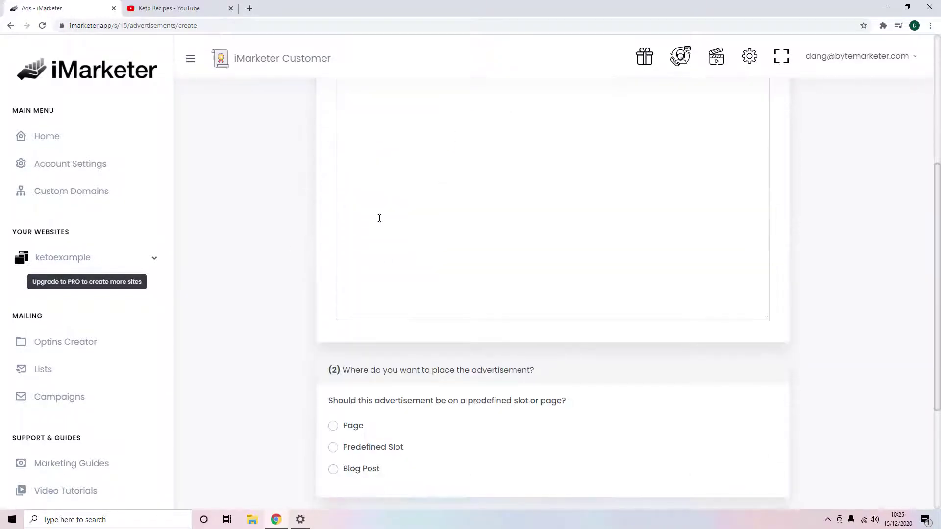
{"action": "scroll", "coordinate": [365, 264], "scroll_direction": "up", "scroll_amount": 5}
{"action": "scroll", "coordinate": [390, 311], "scroll_direction": "down", "scroll_amount": 4}
{"action": "scroll", "coordinate": [423, 283], "scroll_direction": "up", "scroll_amount": 2}
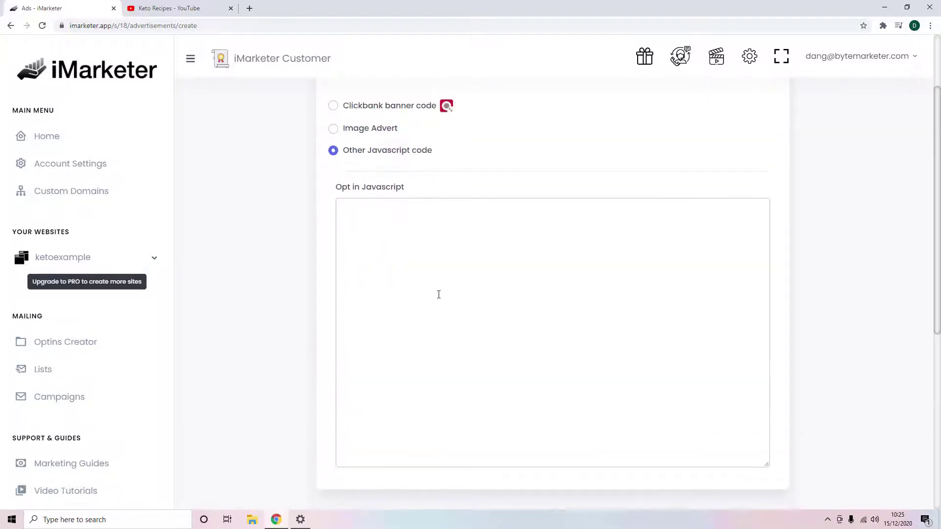
{"action": "scroll", "coordinate": [438, 276], "scroll_direction": "down", "scroll_amount": 1}
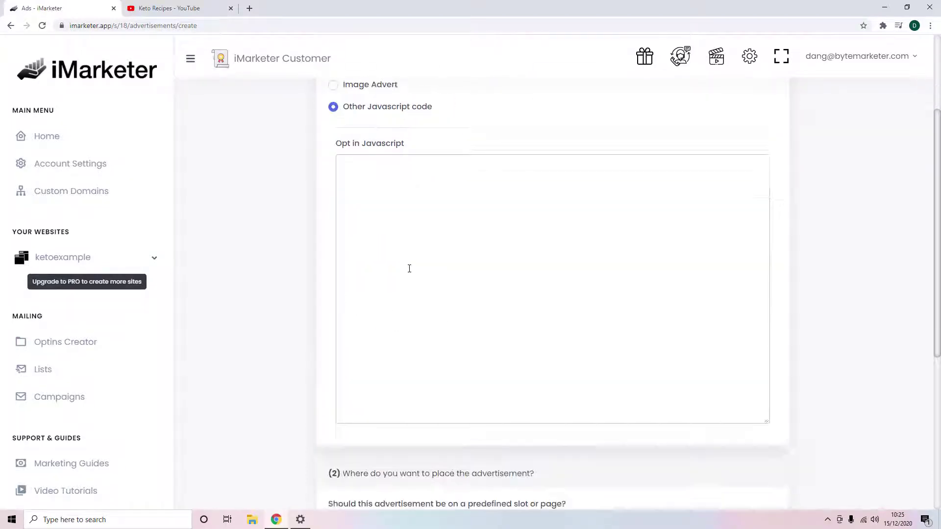
{"action": "scroll", "coordinate": [407, 269], "scroll_direction": "up", "scroll_amount": 3}
{"action": "scroll", "coordinate": [437, 302], "scroll_direction": "down", "scroll_amount": 2}
{"action": "scroll", "coordinate": [426, 307], "scroll_direction": "down", "scroll_amount": 7}
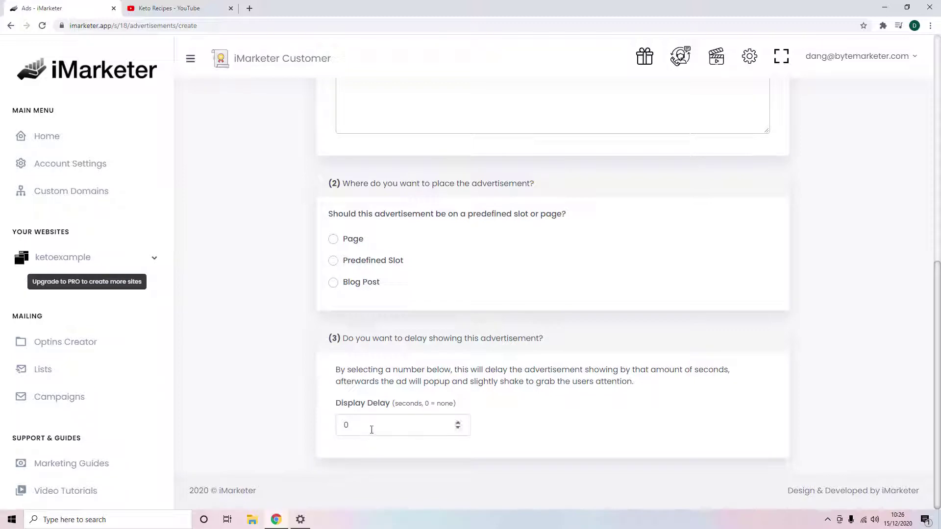
{"action": "scroll", "coordinate": [344, 417], "scroll_direction": "up", "scroll_amount": 9}
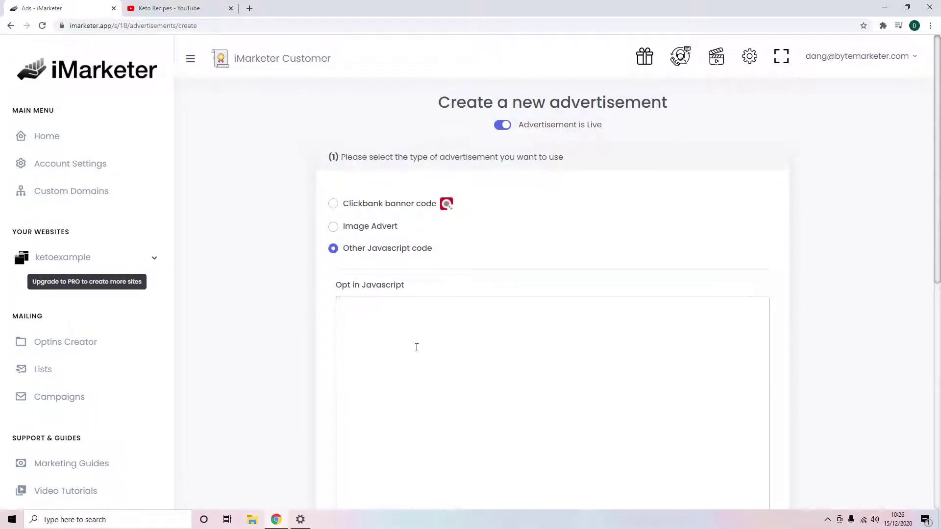
{"action": "left_click", "coordinate": [417, 348]}
{"action": "scroll", "coordinate": [385, 324], "scroll_direction": "down", "scroll_amount": 9}
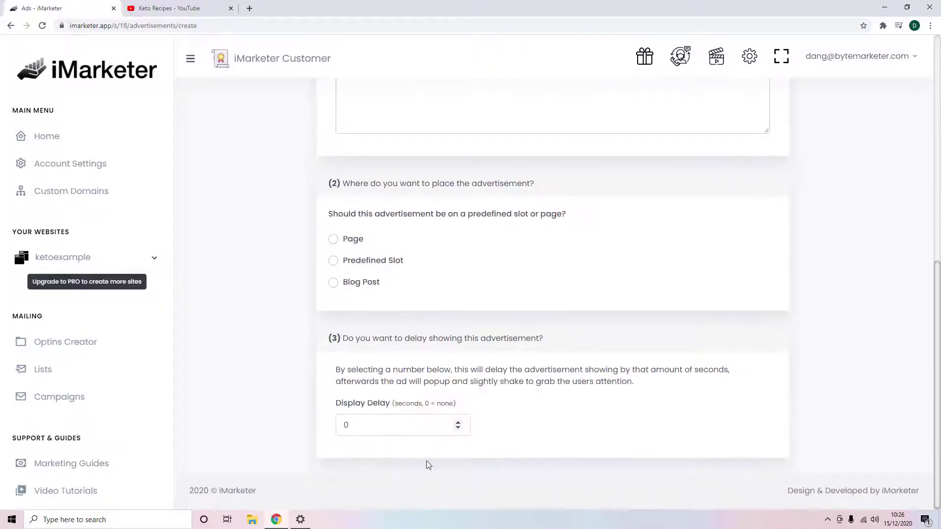
{"action": "scroll", "coordinate": [426, 465], "scroll_direction": "up", "scroll_amount": 9}
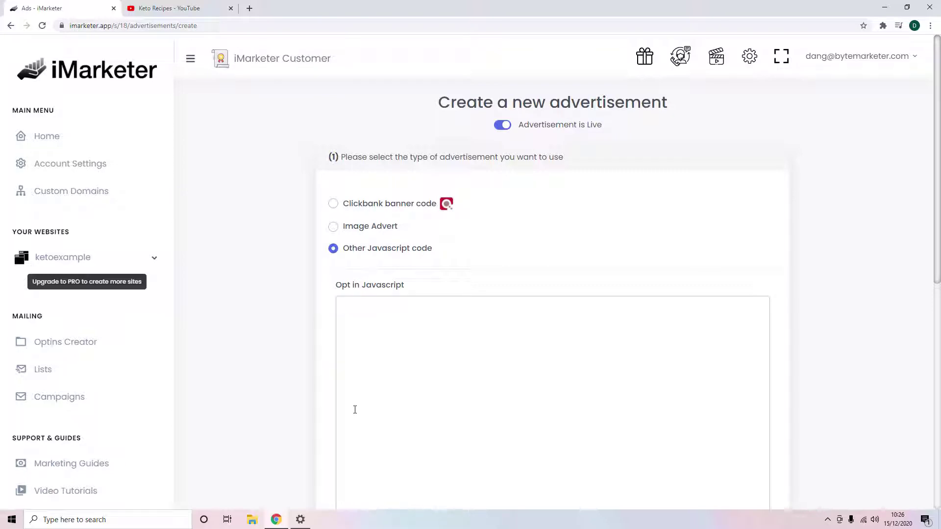
{"action": "left_click", "coordinate": [354, 410]}
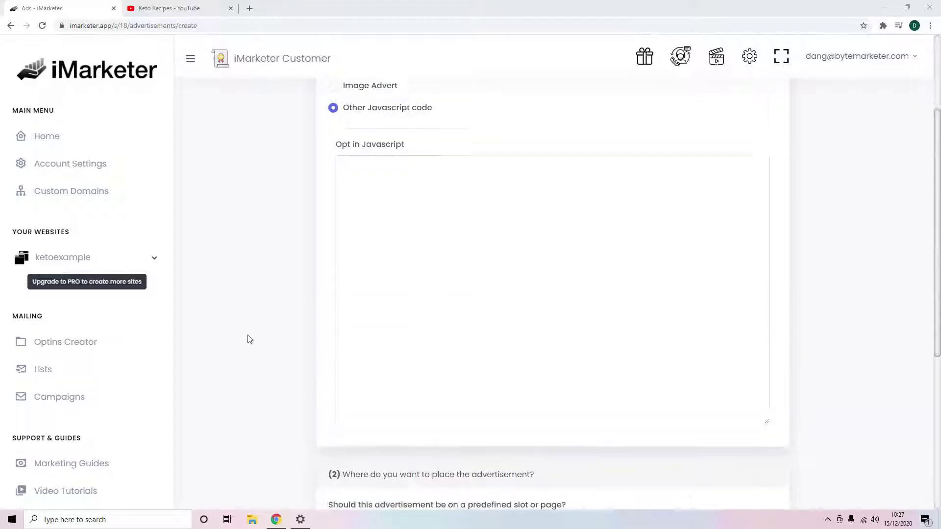
{"action": "scroll", "coordinate": [254, 323], "scroll_direction": "up", "scroll_amount": 2}
{"action": "scroll", "coordinate": [262, 330], "scroll_direction": "down", "scroll_amount": 5}
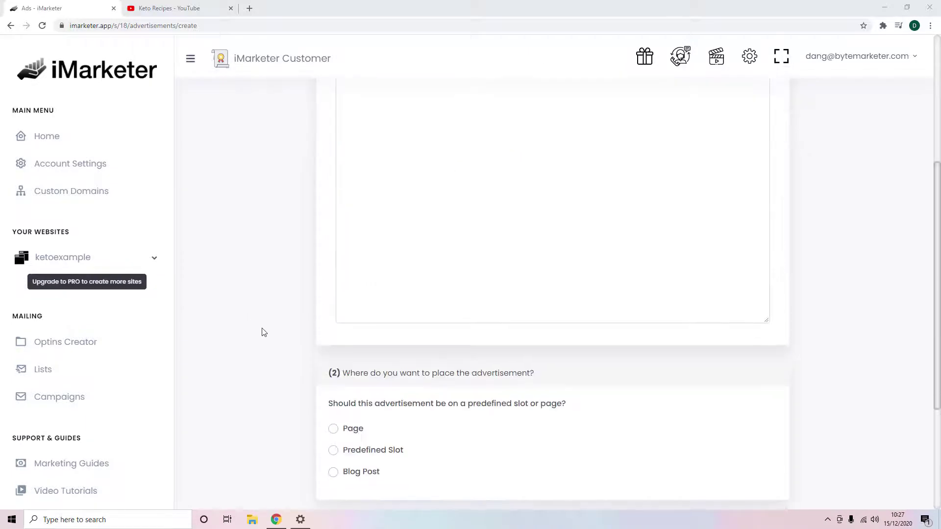
{"action": "scroll", "coordinate": [250, 317], "scroll_direction": "up", "scroll_amount": 5}
{"action": "scroll", "coordinate": [248, 322], "scroll_direction": "up", "scroll_amount": 1}
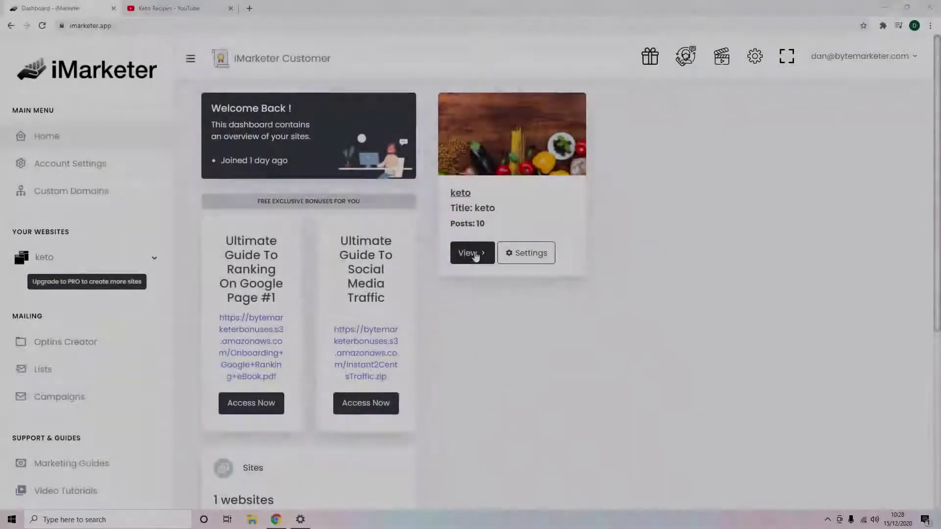
Open the live keto site from the dashboard and examine its homepage header, opt-in form and featured post carousel
{"action": "left_click", "coordinate": [471, 253]}
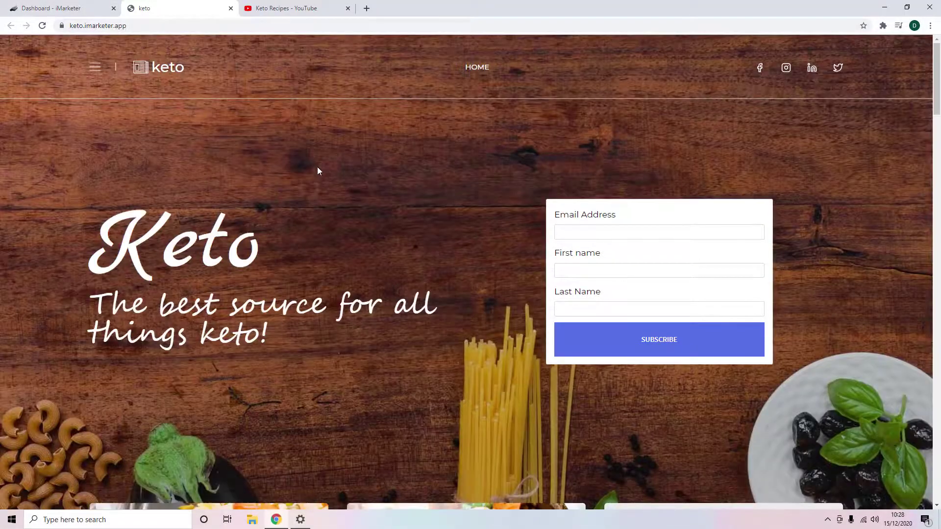
{"action": "scroll", "coordinate": [289, 177], "scroll_direction": "down", "scroll_amount": 5}
{"action": "scroll", "coordinate": [279, 184], "scroll_direction": "up", "scroll_amount": 5}
{"action": "scroll", "coordinate": [277, 192], "scroll_direction": "down", "scroll_amount": 10}
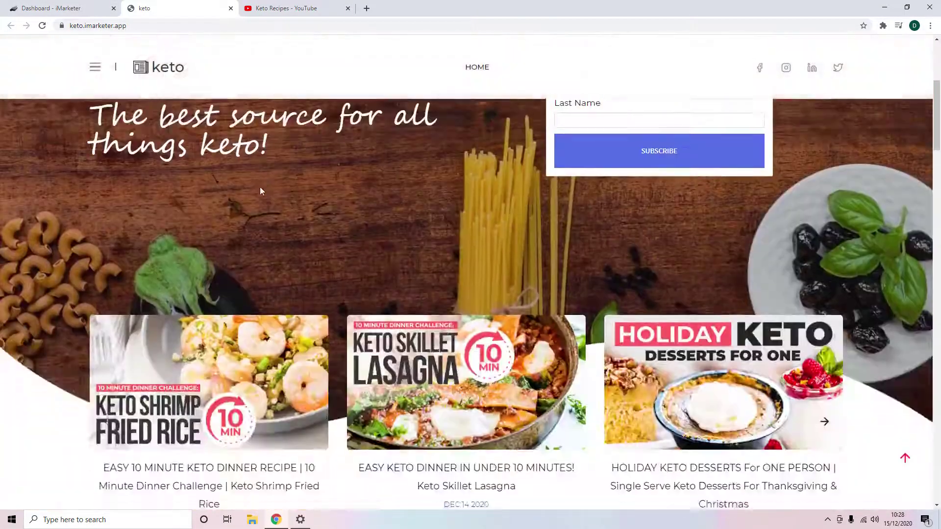
{"action": "scroll", "coordinate": [253, 195], "scroll_direction": "up", "scroll_amount": 10}
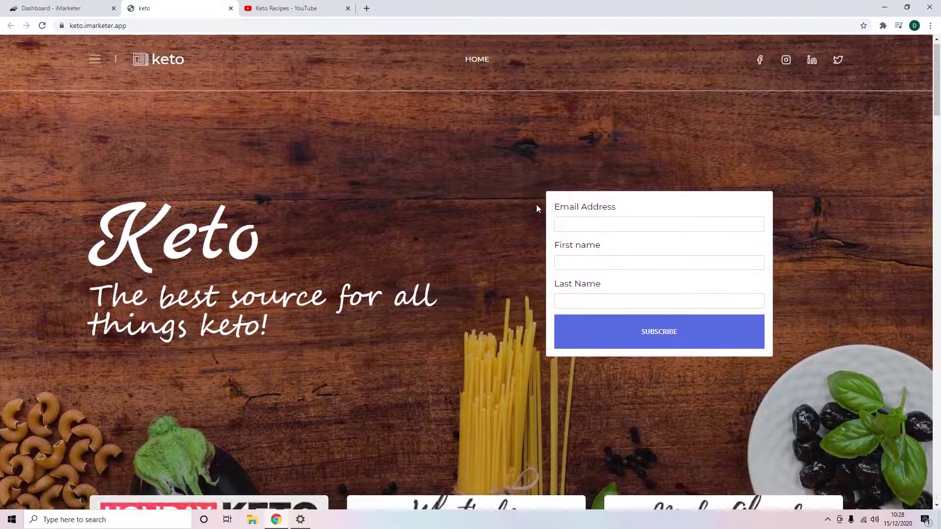
{"action": "scroll", "coordinate": [637, 225], "scroll_direction": "down", "scroll_amount": 5}
{"action": "scroll", "coordinate": [578, 264], "scroll_direction": "down", "scroll_amount": 5}
{"action": "scroll", "coordinate": [572, 284], "scroll_direction": "up", "scroll_amount": 10}
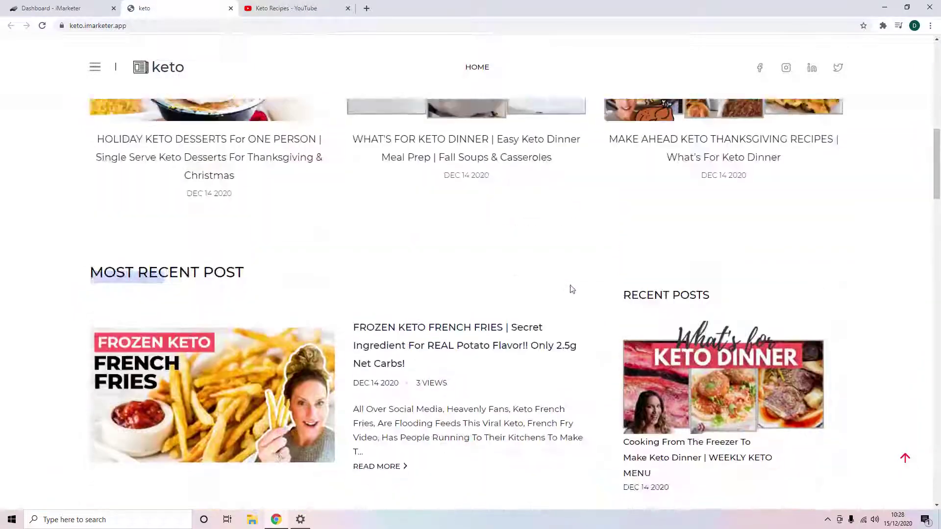
{"action": "scroll", "coordinate": [420, 124], "scroll_direction": "down", "scroll_amount": 2}
{"action": "scroll", "coordinate": [311, 169], "scroll_direction": "up", "scroll_amount": 1}
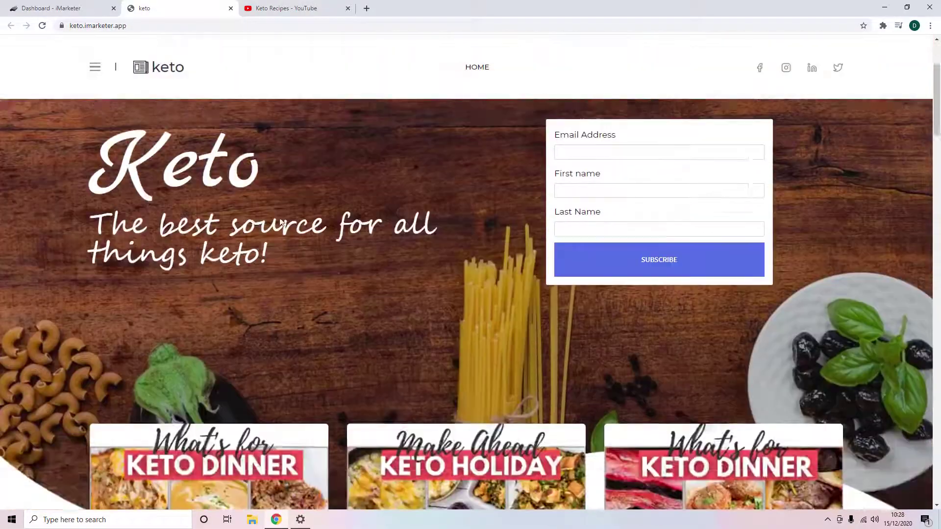
{"action": "scroll", "coordinate": [410, 103], "scroll_direction": "down", "scroll_amount": 1}
{"action": "scroll", "coordinate": [323, 237], "scroll_direction": "up", "scroll_amount": 1}
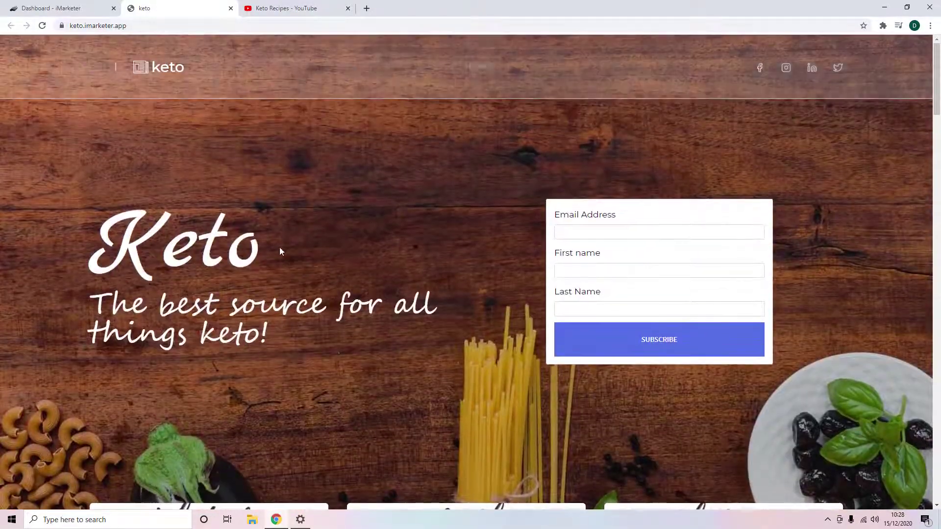
Look through the Most Recent Post list and Recent Posts sidebar on the keto homepage
{"action": "scroll", "coordinate": [252, 213], "scroll_direction": "down", "scroll_amount": 12}
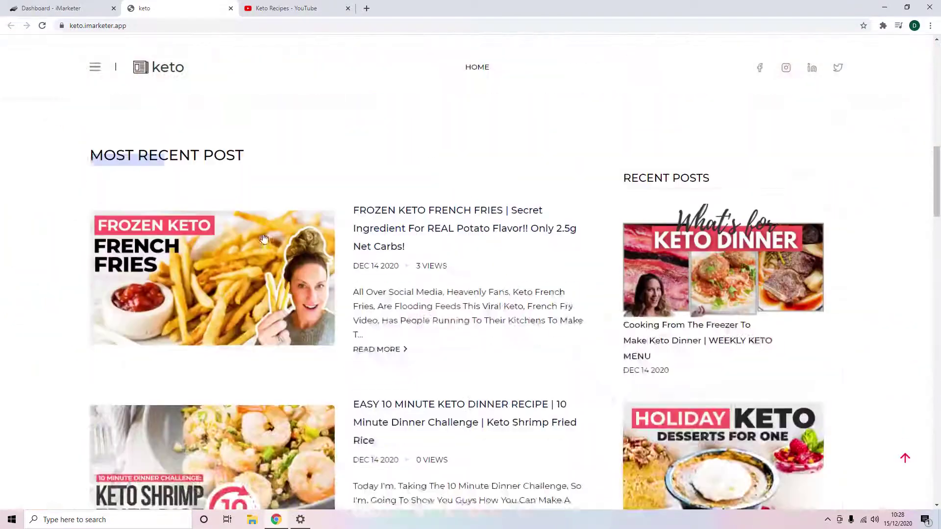
{"action": "scroll", "coordinate": [251, 213], "scroll_direction": "down", "scroll_amount": 3}
{"action": "scroll", "coordinate": [253, 235], "scroll_direction": "up", "scroll_amount": 4}
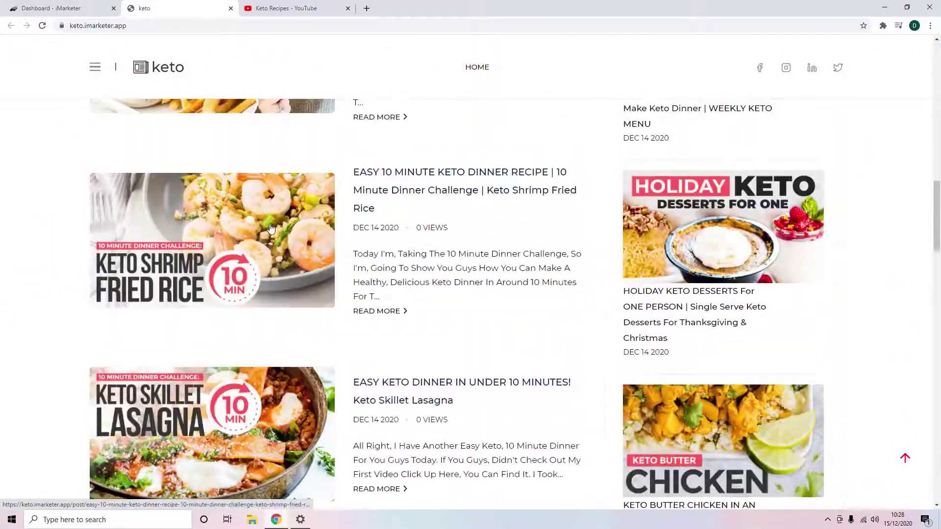
{"action": "scroll", "coordinate": [254, 241], "scroll_direction": "up", "scroll_amount": 3}
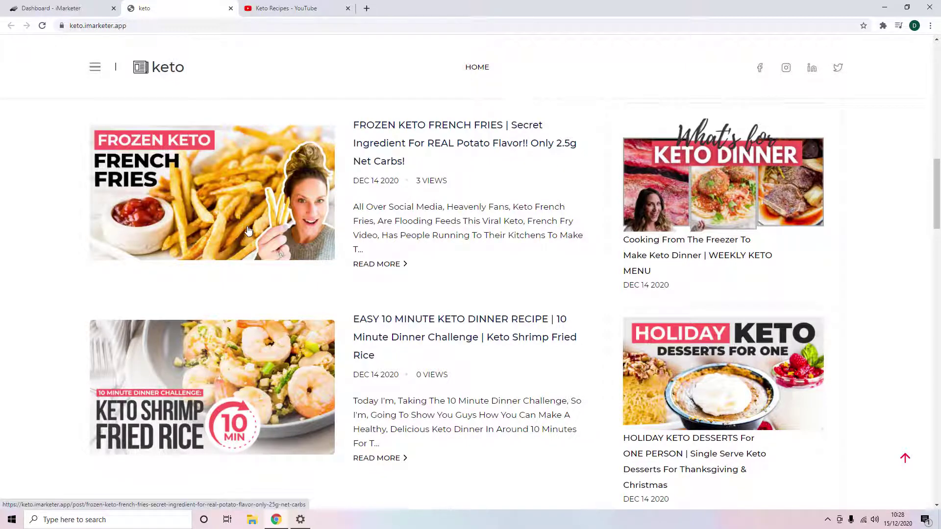
Open the Frozen Keto French Fries post, read through its article text, and return to the homepage
{"action": "left_click", "coordinate": [249, 230]}
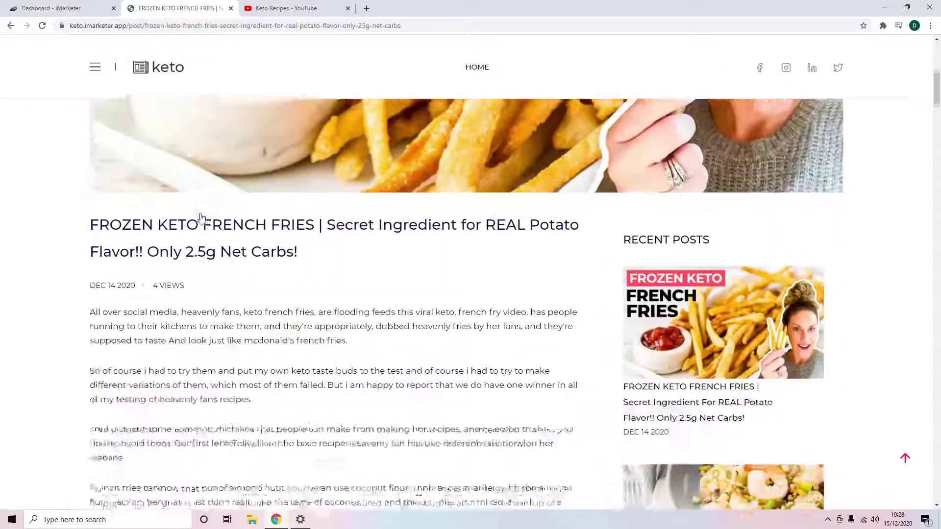
{"action": "scroll", "coordinate": [201, 217], "scroll_direction": "down", "scroll_amount": 20}
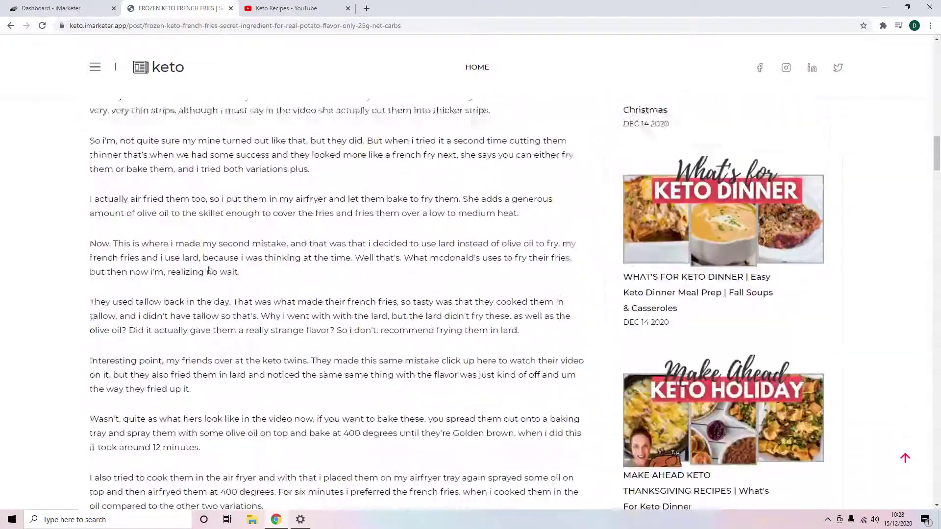
{"action": "scroll", "coordinate": [210, 271], "scroll_direction": "up", "scroll_amount": 13}
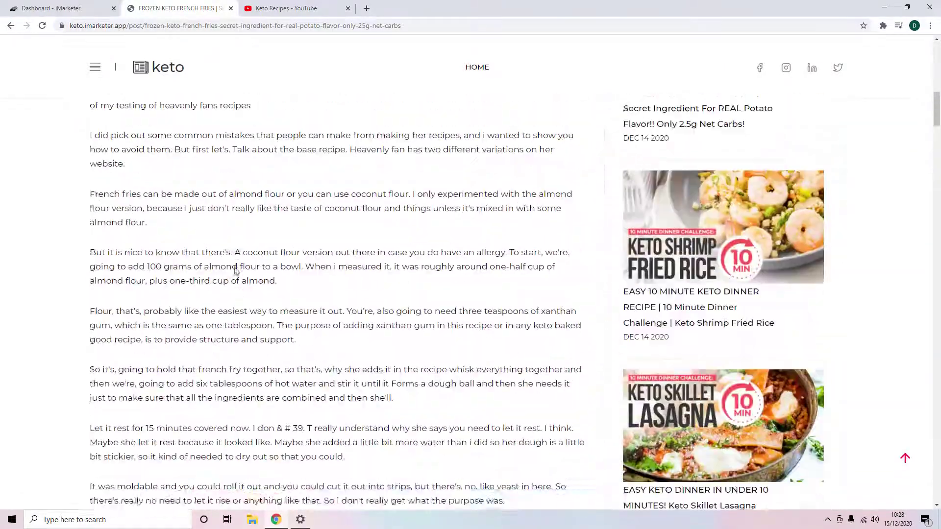
{"action": "scroll", "coordinate": [236, 271], "scroll_direction": "up", "scroll_amount": 4}
{"action": "scroll", "coordinate": [227, 262], "scroll_direction": "down", "scroll_amount": 1}
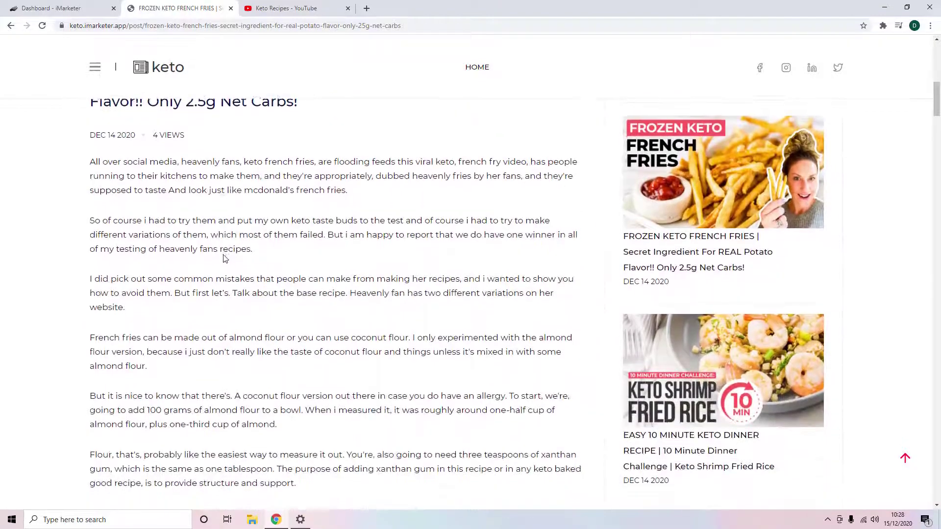
{"action": "scroll", "coordinate": [230, 259], "scroll_direction": "down", "scroll_amount": 10}
{"action": "scroll", "coordinate": [671, 165], "scroll_direction": "up", "scroll_amount": 6}
{"action": "left_click", "coordinate": [10, 25]}
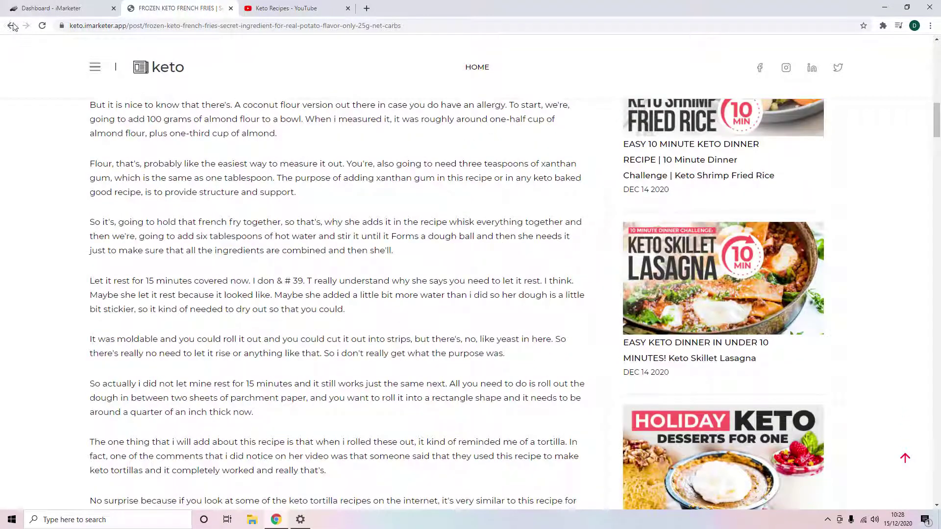
Look over the keto homepage once more, from the opt-in form in its header to the recent posts
{"action": "scroll", "coordinate": [288, 208], "scroll_direction": "down", "scroll_amount": 5}
{"action": "scroll", "coordinate": [294, 235], "scroll_direction": "up", "scroll_amount": 20}
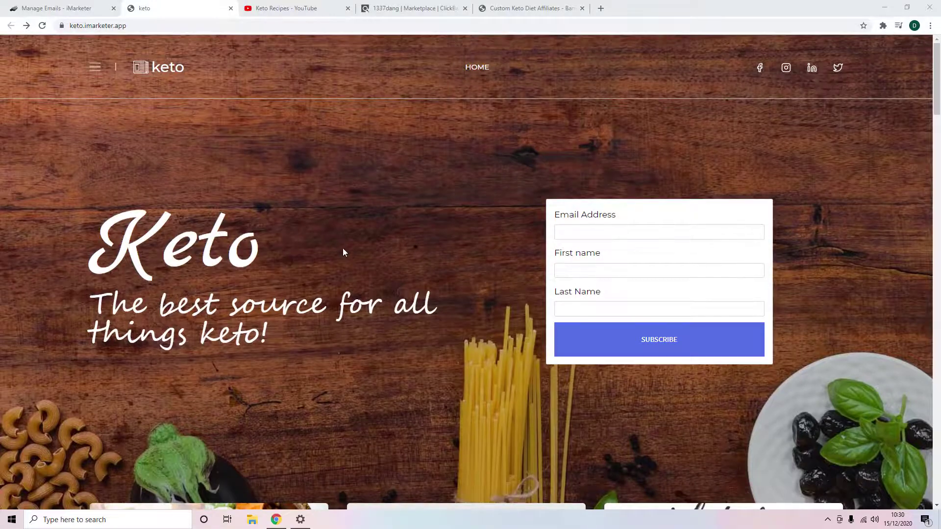
{"action": "scroll", "coordinate": [343, 250], "scroll_direction": "down", "scroll_amount": 10}
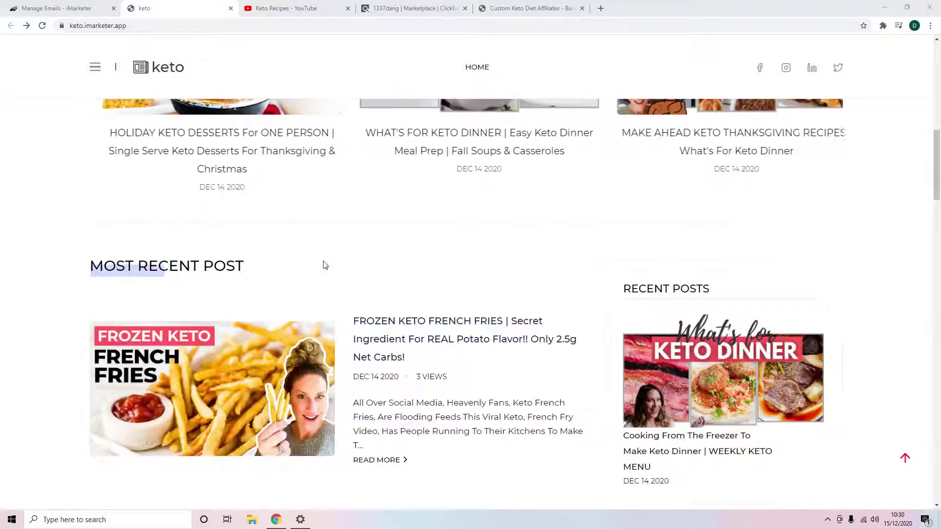
{"action": "scroll", "coordinate": [330, 288], "scroll_direction": "up", "scroll_amount": 10}
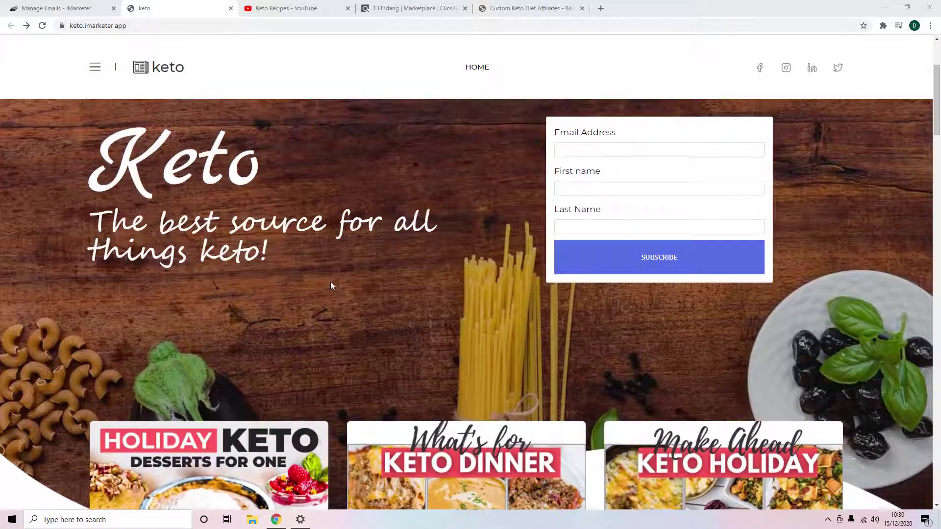
{"action": "scroll", "coordinate": [330, 286], "scroll_direction": "up", "scroll_amount": 1}
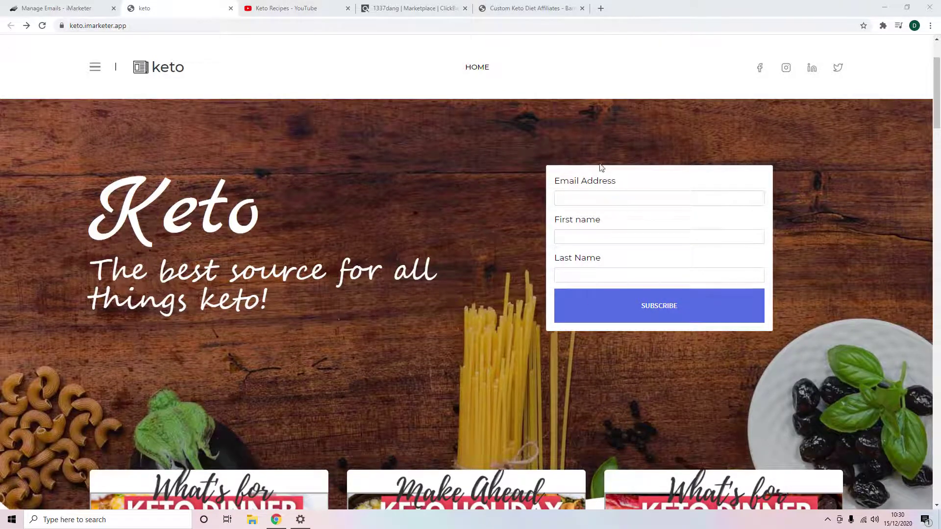
{"action": "scroll", "coordinate": [592, 271], "scroll_direction": "down", "scroll_amount": 10}
{"action": "scroll", "coordinate": [523, 227], "scroll_direction": "up", "scroll_amount": 11}
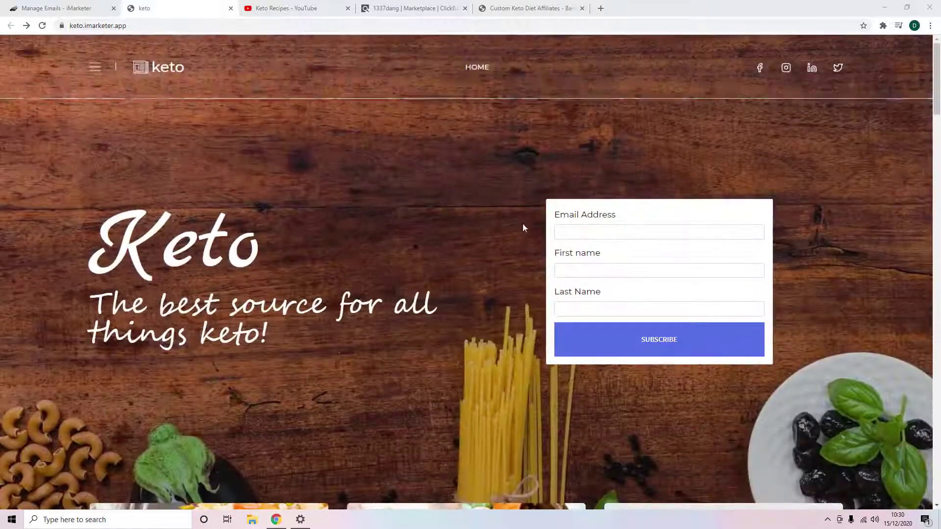
Switch back to iMarketer and delete the existing mailing opt-in form
{"action": "left_click", "coordinate": [40, 6]}
{"action": "left_click", "coordinate": [851, 175]}
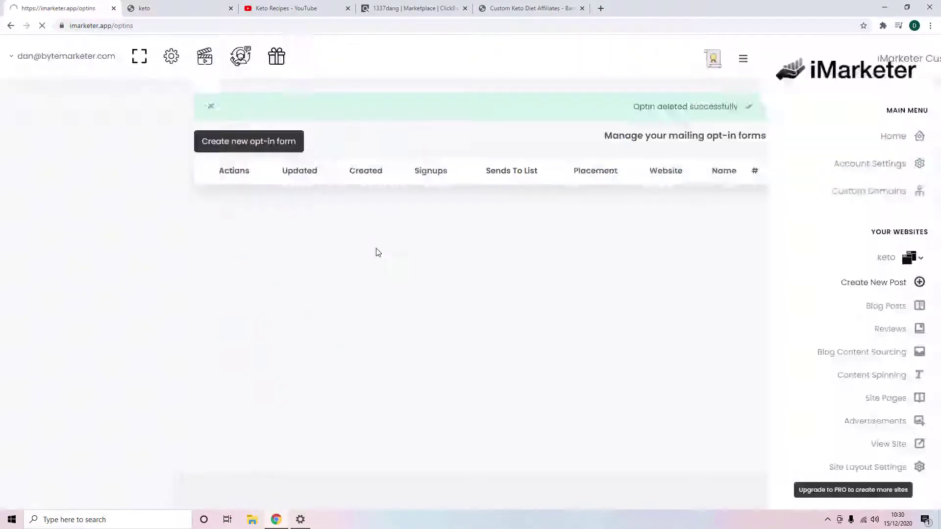
Switch to the ClickBank marketplace and examine the filters, the Health & Fitness category and the Custom Keto Diet offer
{"action": "left_click", "coordinate": [390, 5]}
{"action": "scroll", "coordinate": [147, 241], "scroll_direction": "down", "scroll_amount": 3}
{"action": "scroll", "coordinate": [143, 230], "scroll_direction": "up", "scroll_amount": 7}
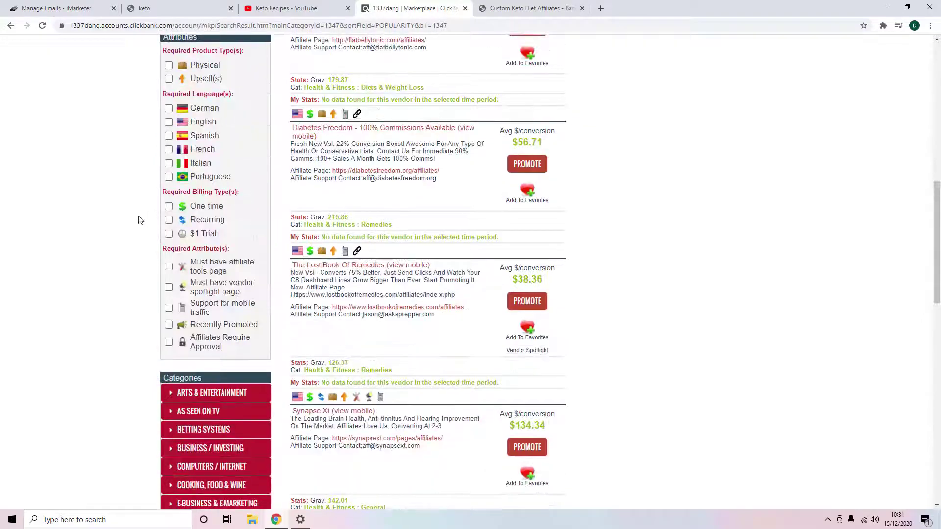
{"action": "scroll", "coordinate": [112, 255], "scroll_direction": "up", "scroll_amount": 12}
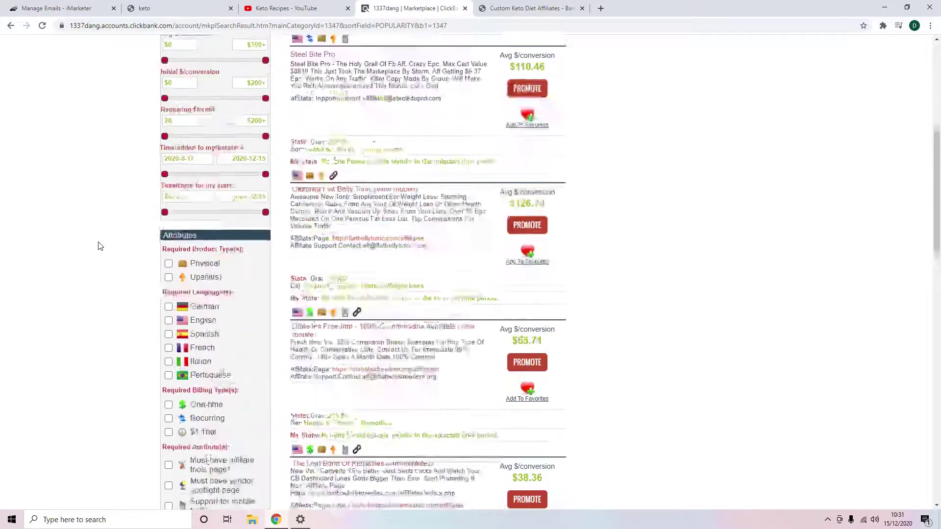
{"action": "scroll", "coordinate": [190, 176], "scroll_direction": "down", "scroll_amount": 14}
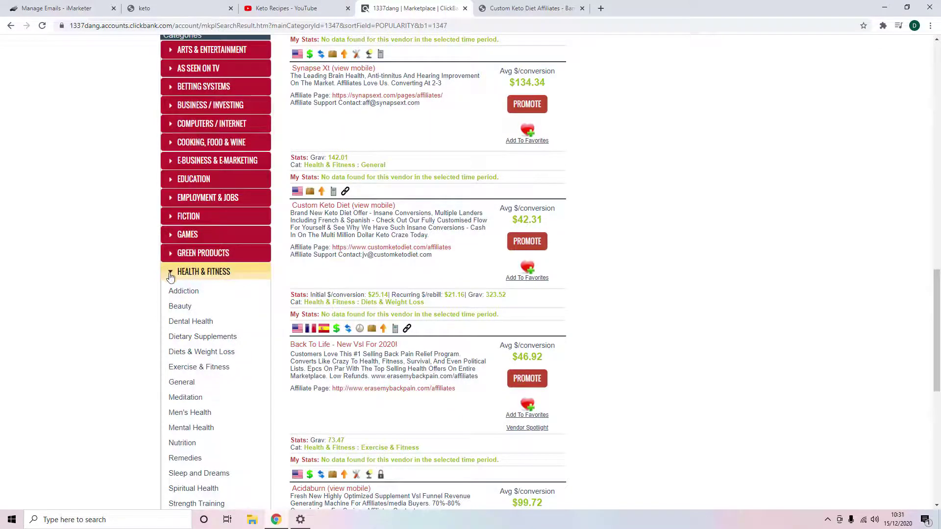
{"action": "scroll", "coordinate": [95, 195], "scroll_direction": "down", "scroll_amount": 9}
{"action": "scroll", "coordinate": [231, 294], "scroll_direction": "up", "scroll_amount": 12}
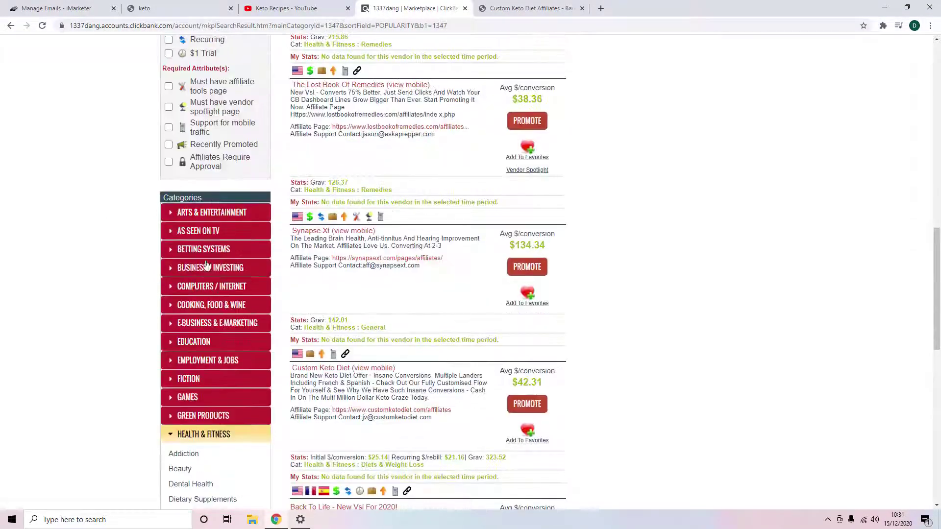
{"action": "scroll", "coordinate": [172, 332], "scroll_direction": "down", "scroll_amount": 4}
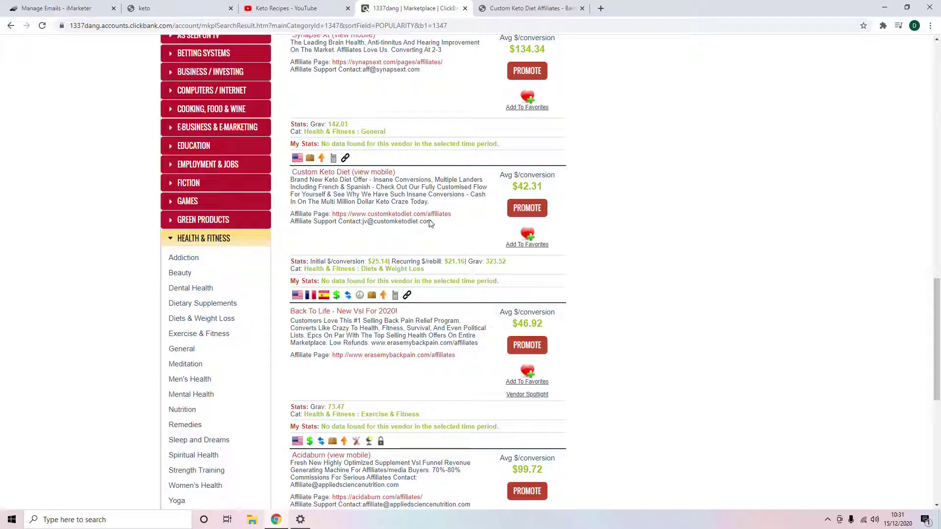
Copy the HTML code of the 300x250 Keto Diet banner from the Custom Keto Diet affiliates page
{"action": "left_click", "coordinate": [490, 8]}
{"action": "scroll", "coordinate": [374, 290], "scroll_direction": "down", "scroll_amount": 3}
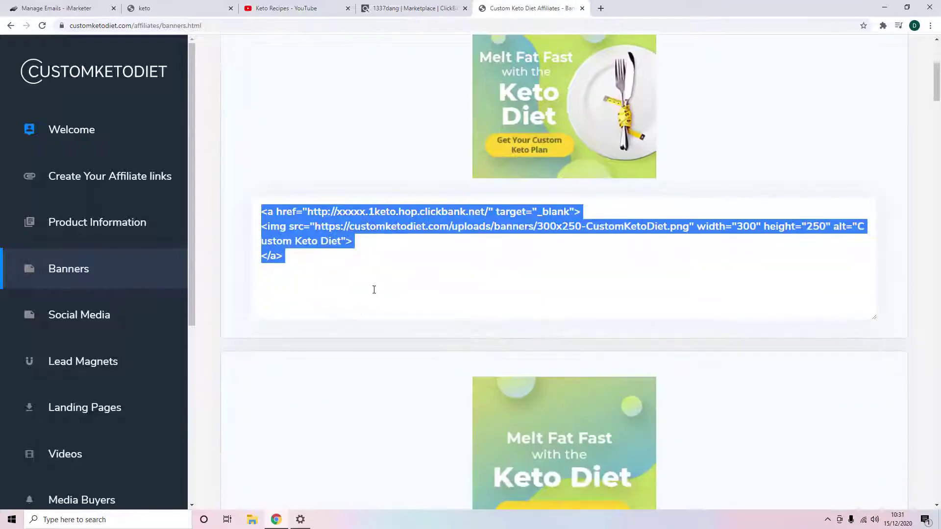
{"action": "right_click", "coordinate": [300, 232]}
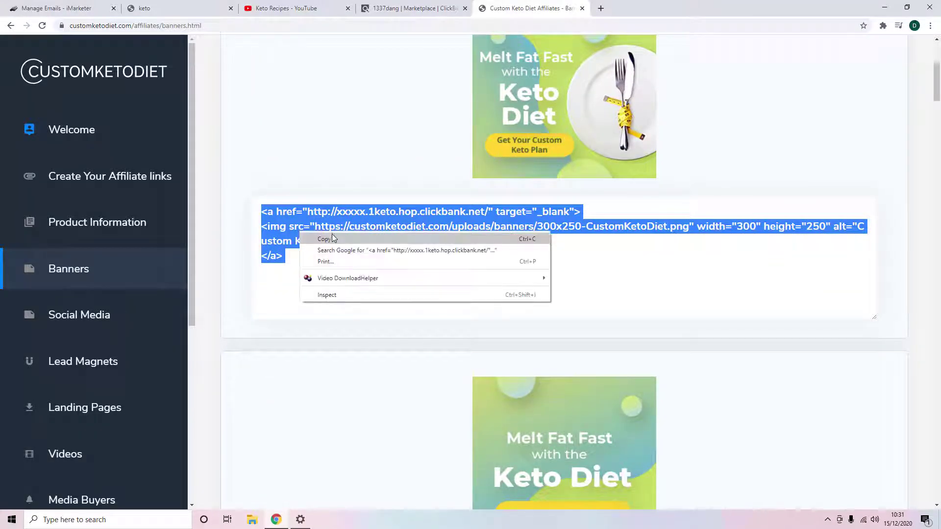
{"action": "left_click", "coordinate": [324, 239]}
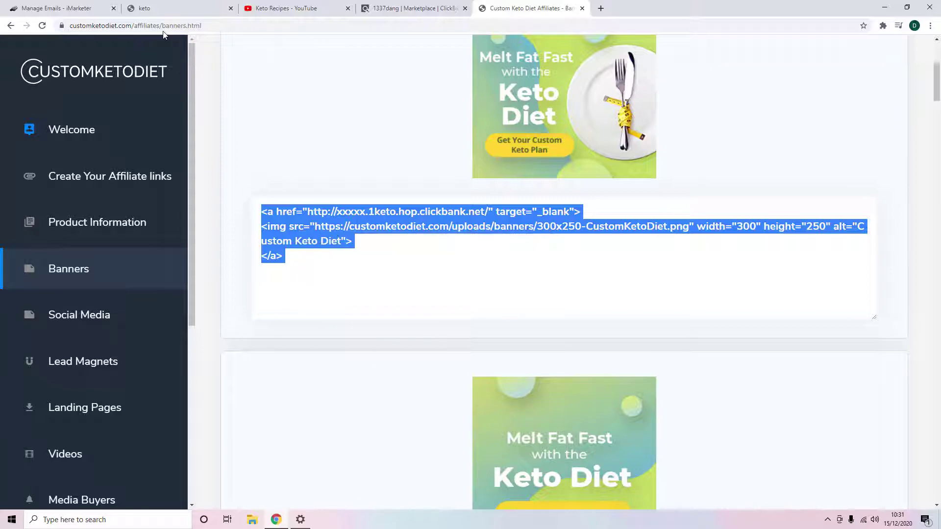
Return to iMarketer and open the keto site's Advertisements page
{"action": "left_click", "coordinate": [157, 8]}
{"action": "left_click", "coordinate": [59, 8]}
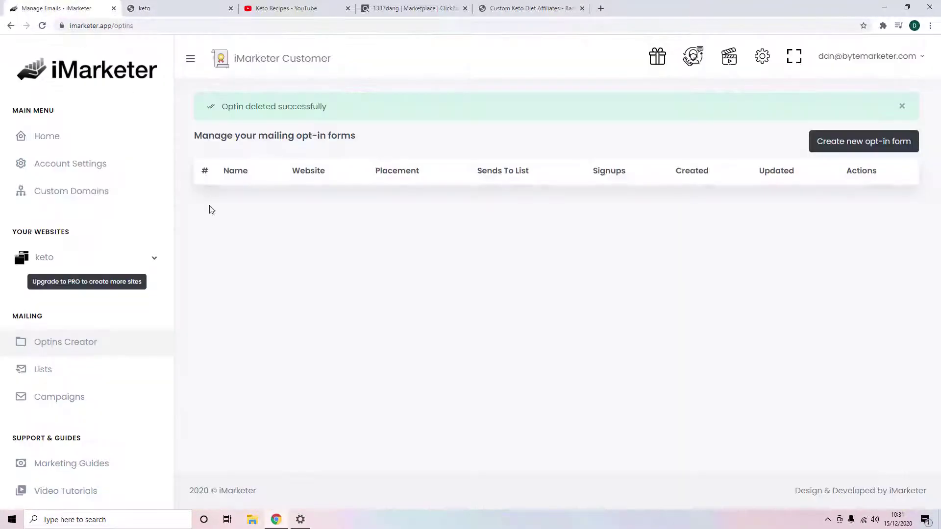
{"action": "scroll", "coordinate": [76, 314], "scroll_direction": "down", "scroll_amount": 3}
{"action": "scroll", "coordinate": [76, 314], "scroll_direction": "up", "scroll_amount": 4}
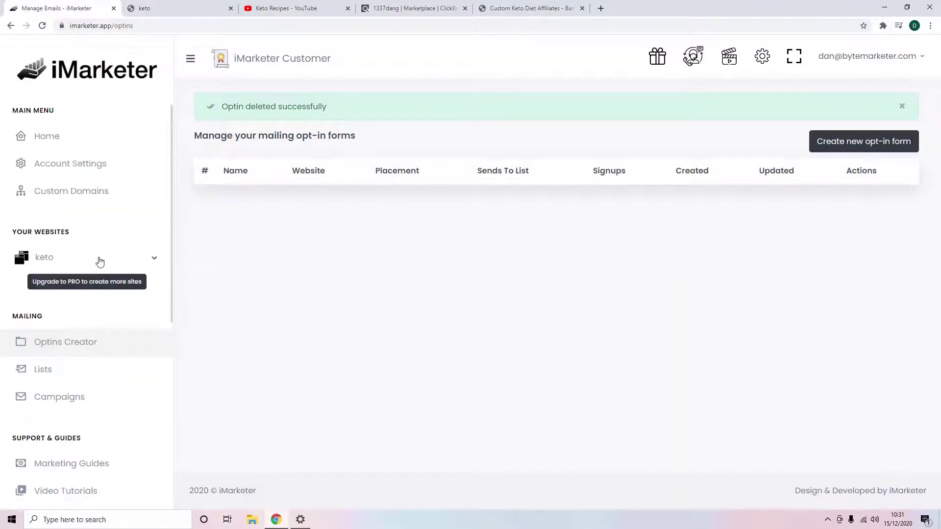
{"action": "left_click", "coordinate": [100, 262]}
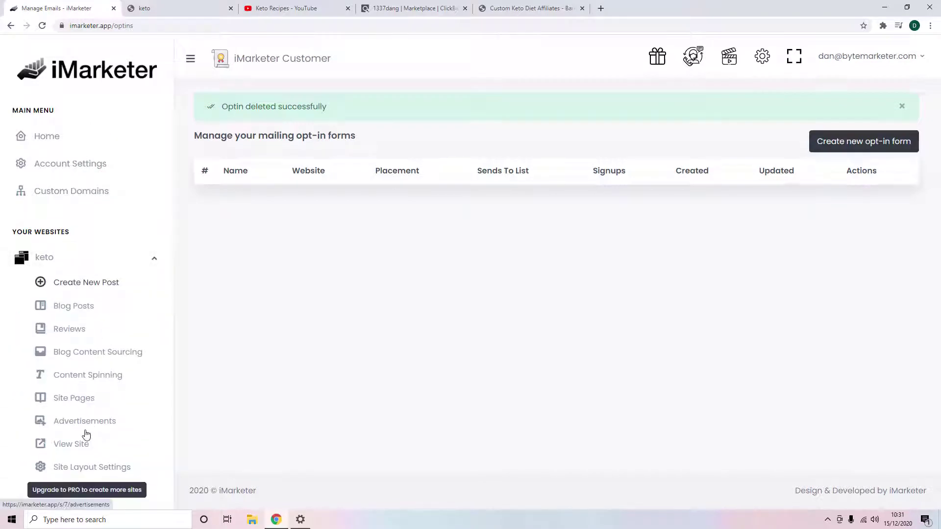
{"action": "left_click", "coordinate": [86, 425]}
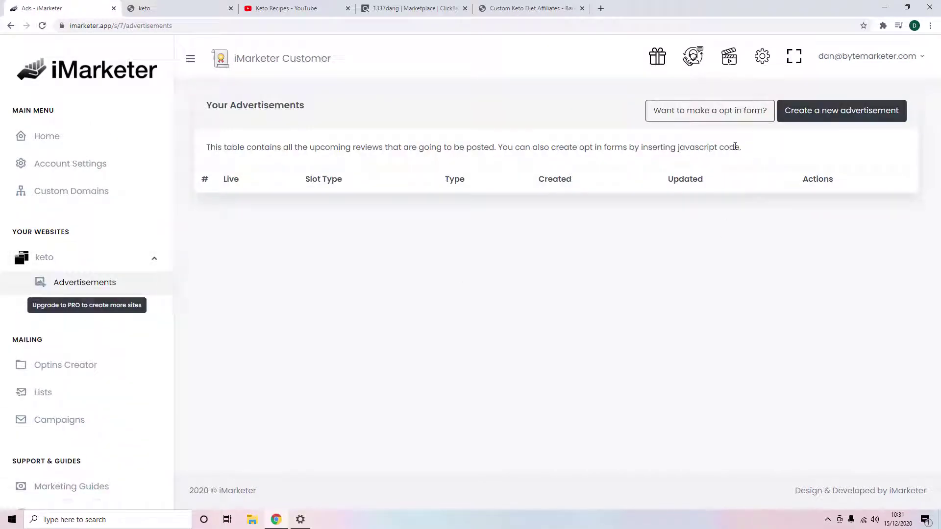
Start a new advertisement of the ClickBank banner code type and paste in the copied Keto Diet banner HTML
{"action": "left_click", "coordinate": [826, 112]}
{"action": "scroll", "coordinate": [426, 213], "scroll_direction": "down", "scroll_amount": 1}
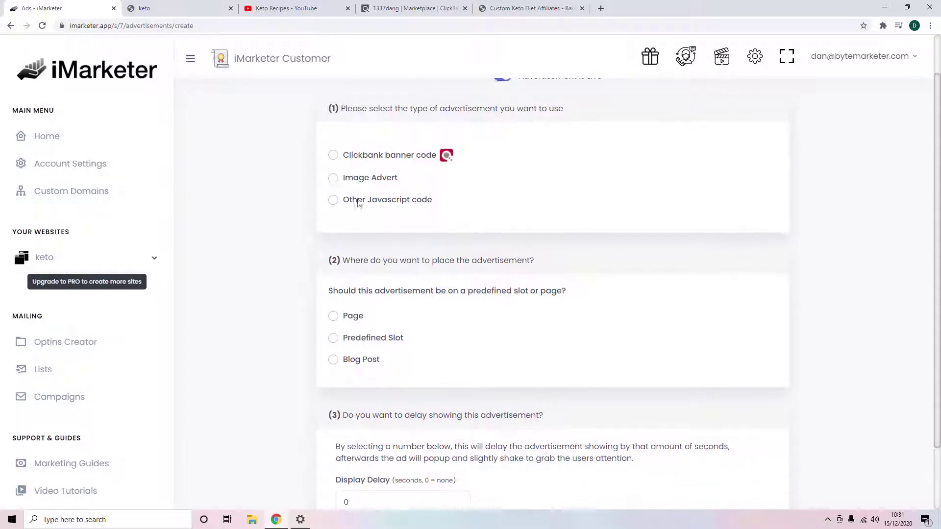
{"action": "left_click", "coordinate": [335, 155]}
{"action": "right_click", "coordinate": [382, 301]}
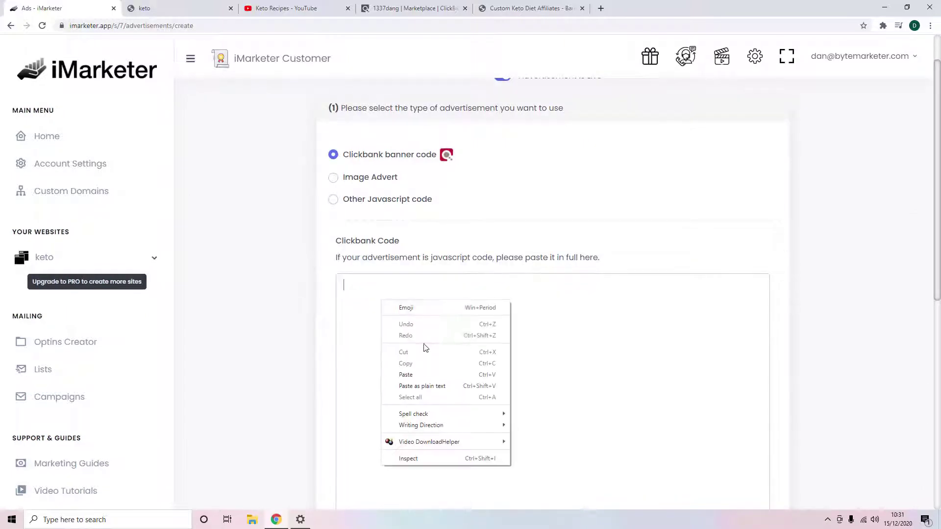
{"action": "left_click", "coordinate": [420, 371]}
{"action": "scroll", "coordinate": [264, 361], "scroll_direction": "down", "scroll_amount": 5}
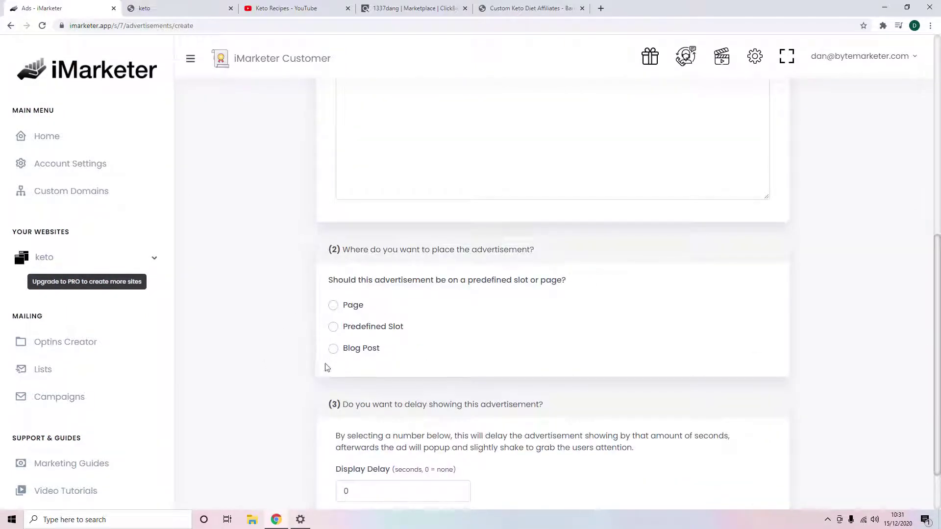
Place the advertisement in the predefined "index banner" slot and create it
{"action": "scroll", "coordinate": [327, 368], "scroll_direction": "down", "scroll_amount": 1}
{"action": "left_click", "coordinate": [333, 277]}
{"action": "left_click", "coordinate": [399, 343]}
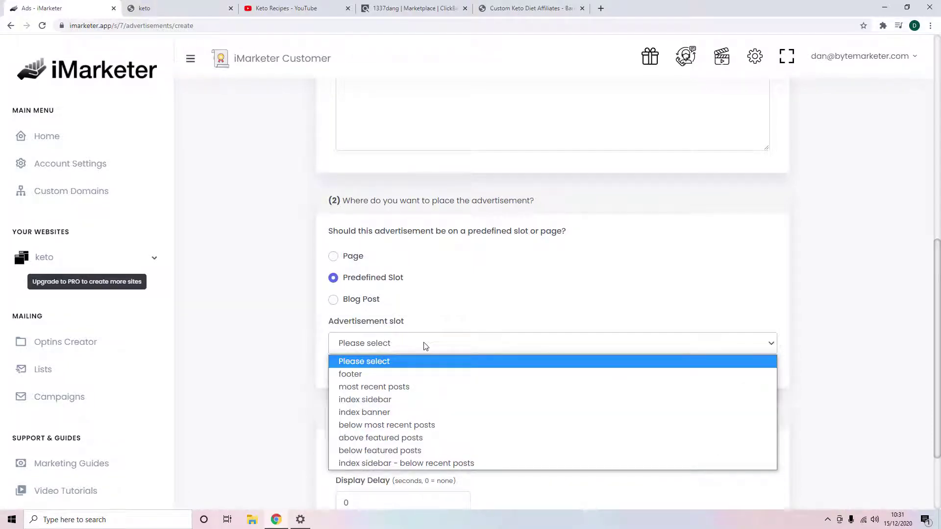
{"action": "left_click", "coordinate": [401, 412]}
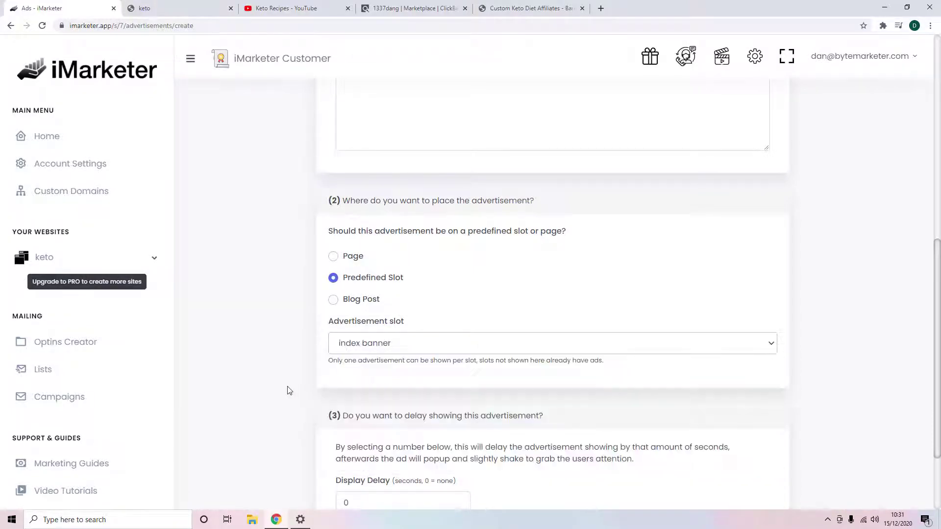
{"action": "scroll", "coordinate": [303, 399], "scroll_direction": "down", "scroll_amount": 2}
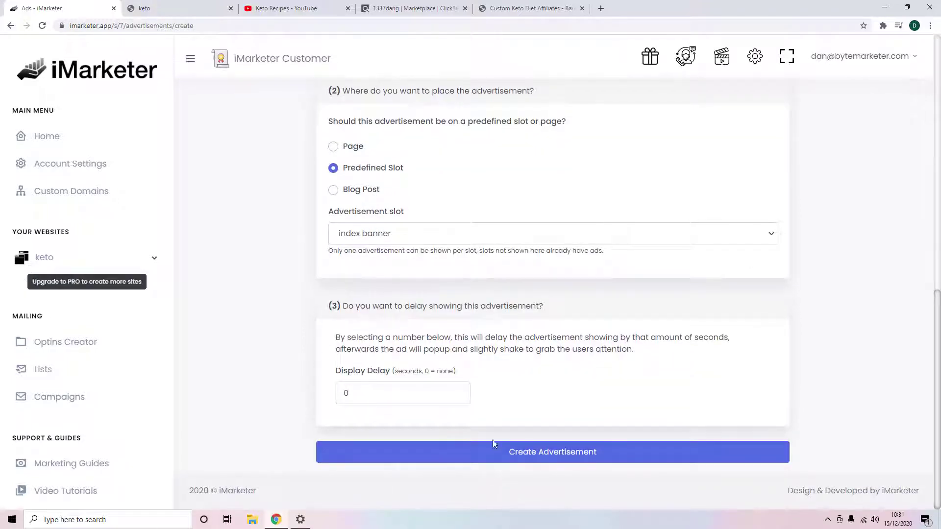
{"action": "left_click", "coordinate": [536, 454]}
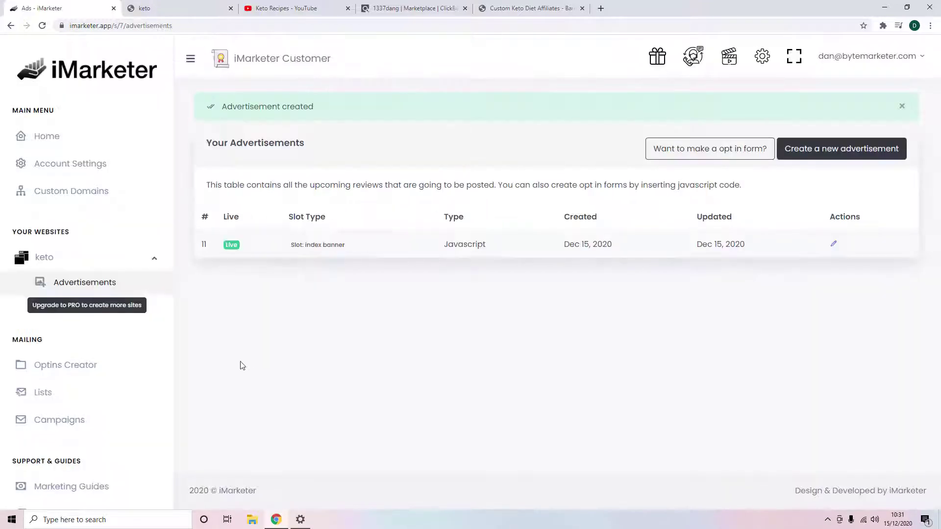
Reload the live keto site, check the new banner and its linked offer page, and look over the homepage
{"action": "left_click", "coordinate": [164, 8]}
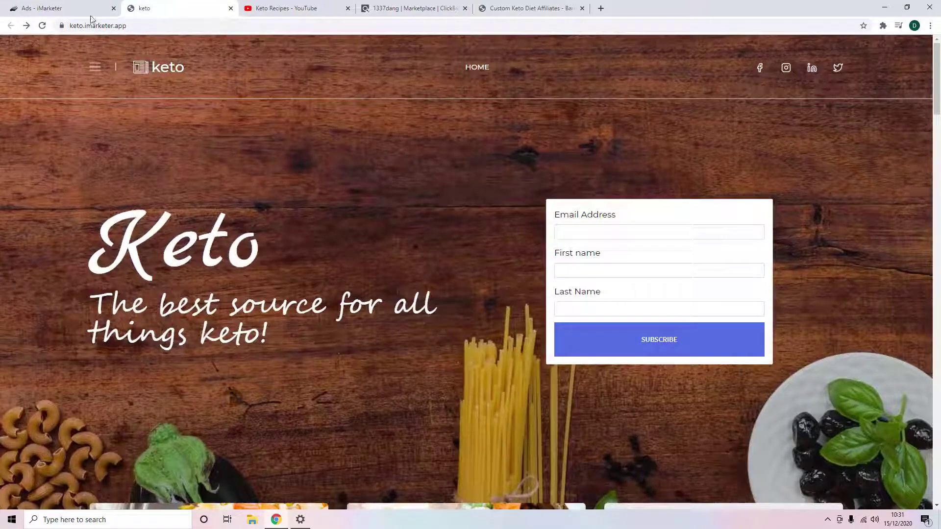
{"action": "left_click", "coordinate": [42, 26]}
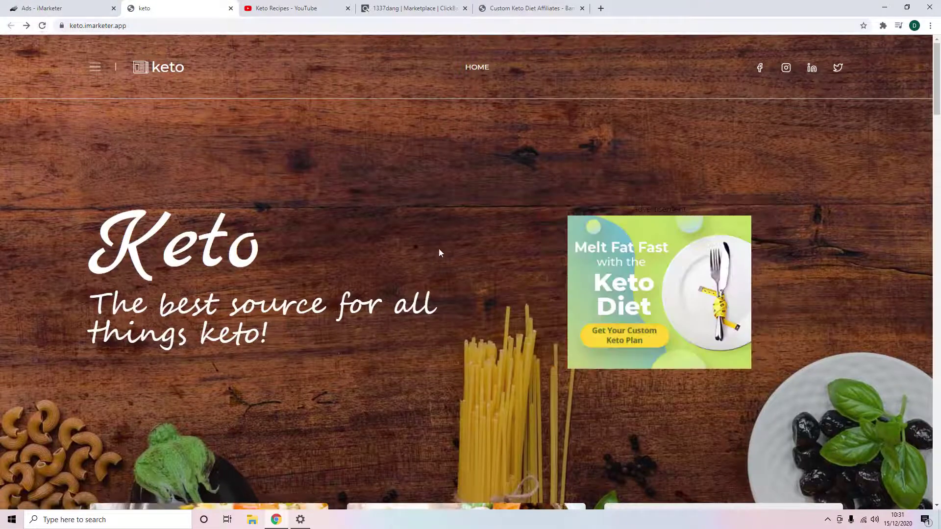
{"action": "left_click", "coordinate": [632, 276]}
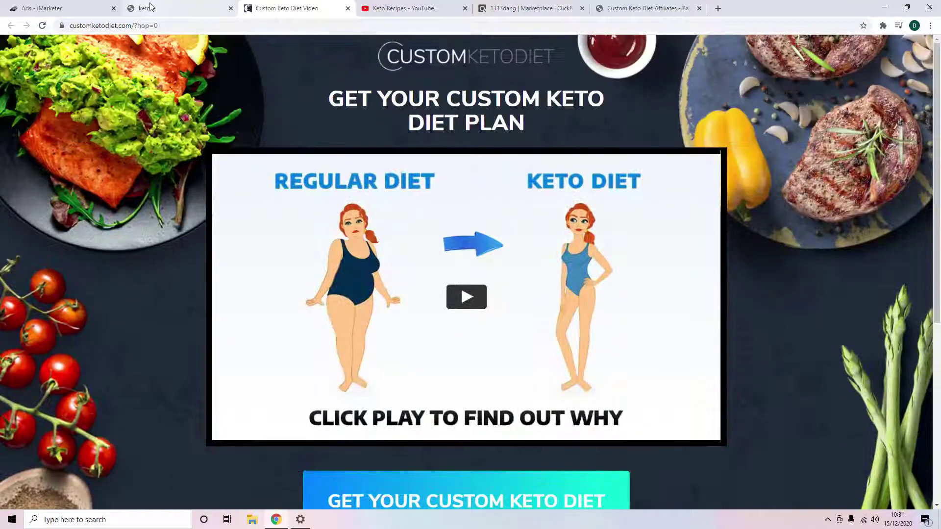
{"action": "left_click", "coordinate": [151, 7]}
{"action": "scroll", "coordinate": [298, 279], "scroll_direction": "down", "scroll_amount": 10}
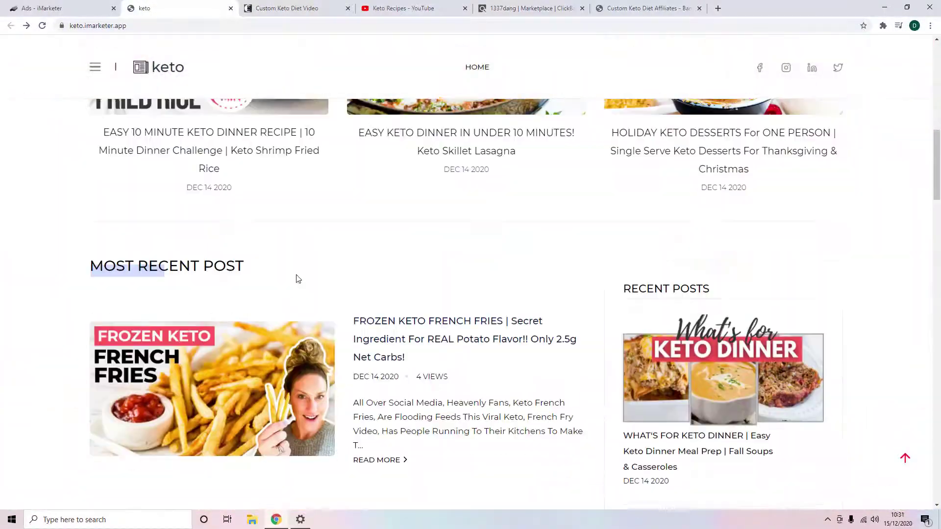
{"action": "scroll", "coordinate": [298, 279], "scroll_direction": "up", "scroll_amount": 10}
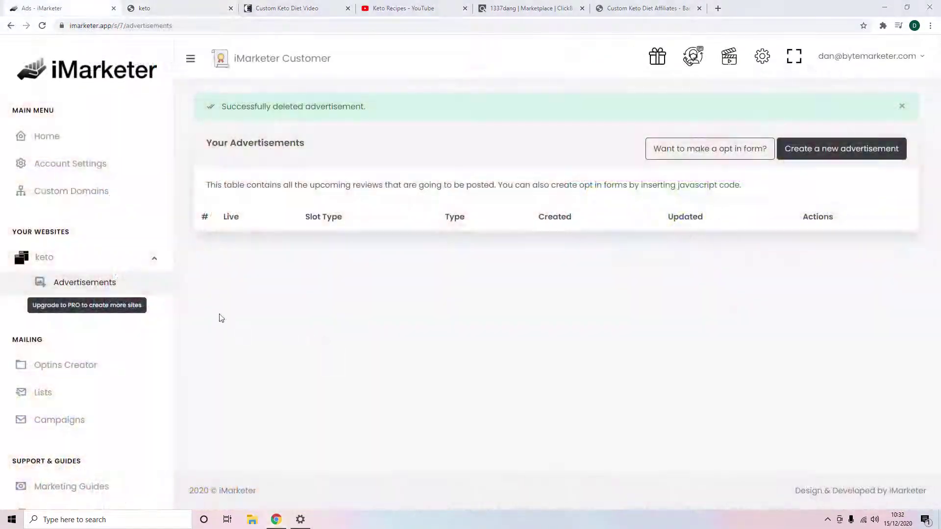
Examine the keto site's blog posts and the edit page of the Frozen Keto French Fries post, and return to Advertisements
{"action": "scroll", "coordinate": [108, 313], "scroll_direction": "down", "scroll_amount": 1}
{"action": "scroll", "coordinate": [129, 310], "scroll_direction": "up", "scroll_amount": 1}
{"action": "left_click", "coordinate": [145, 260]}
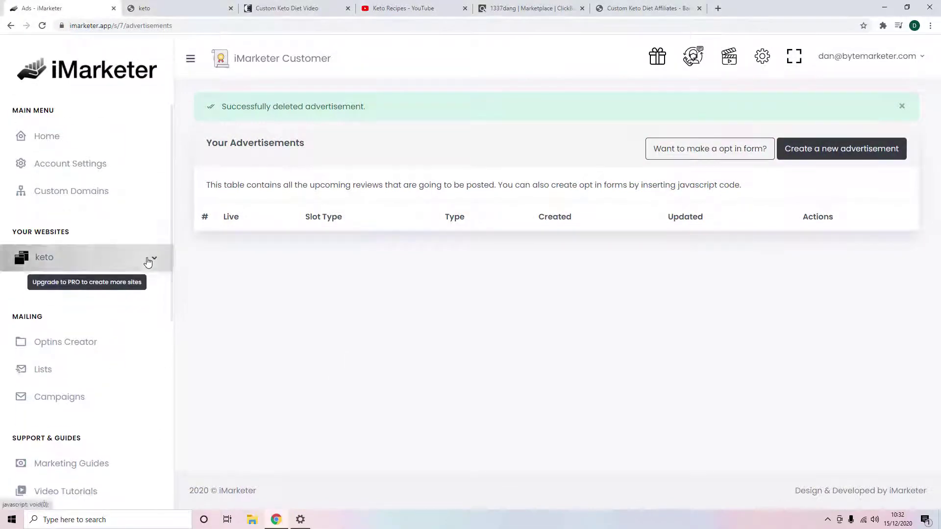
{"action": "left_click", "coordinate": [66, 308]}
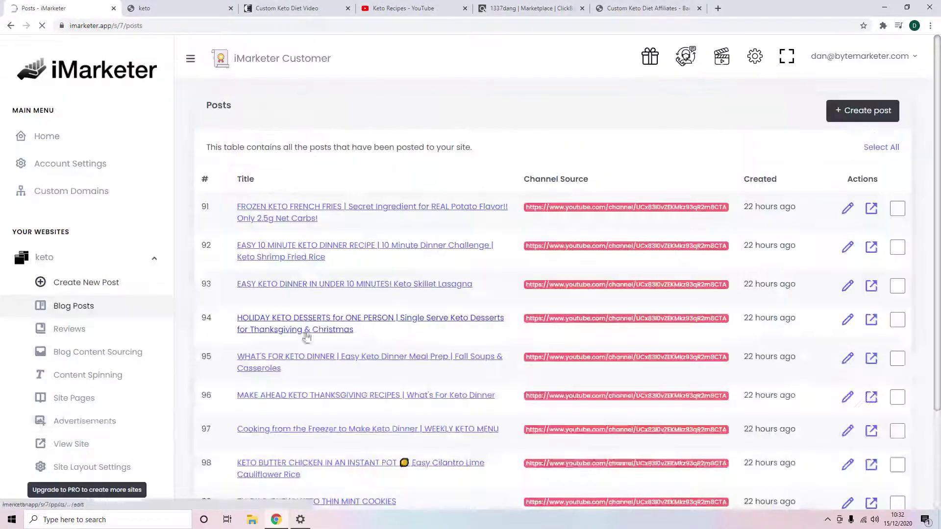
{"action": "left_click", "coordinate": [851, 212]}
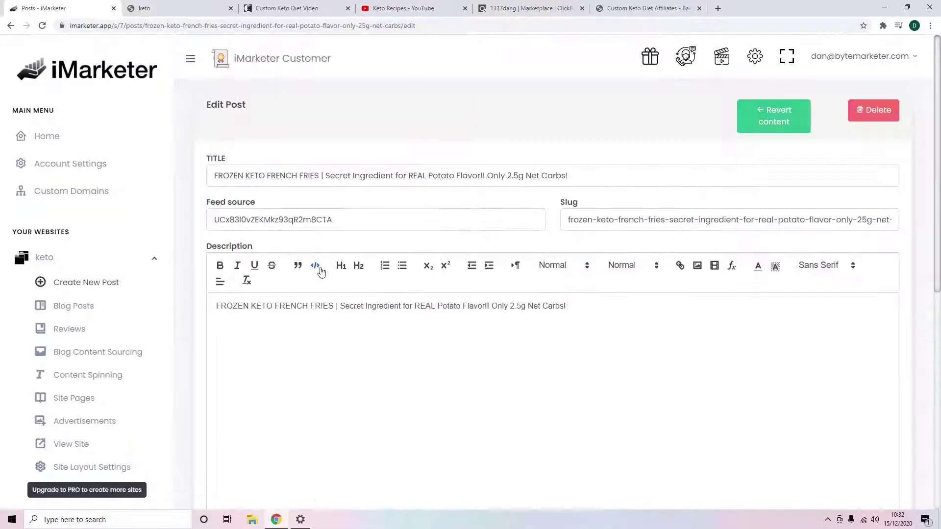
{"action": "scroll", "coordinate": [265, 241], "scroll_direction": "down", "scroll_amount": 12}
{"action": "left_click", "coordinate": [9, 26]}
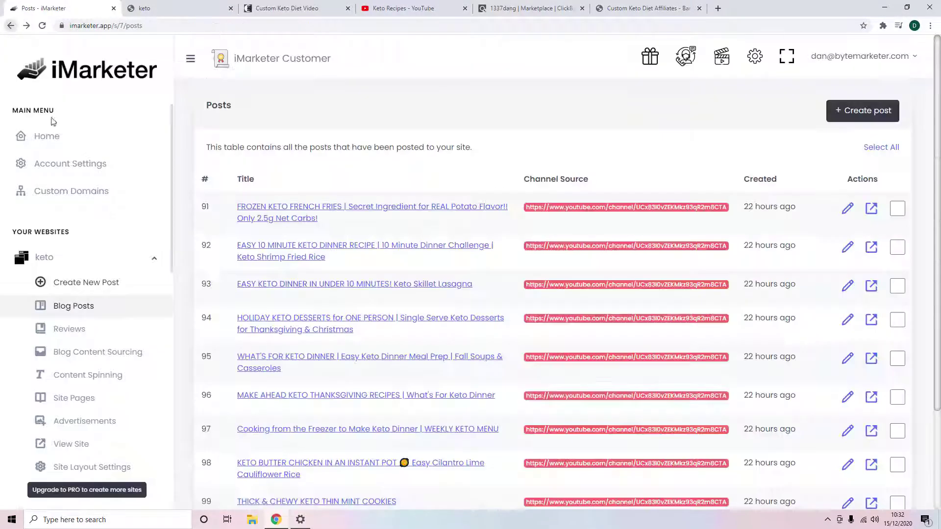
{"action": "left_click", "coordinate": [9, 26]}
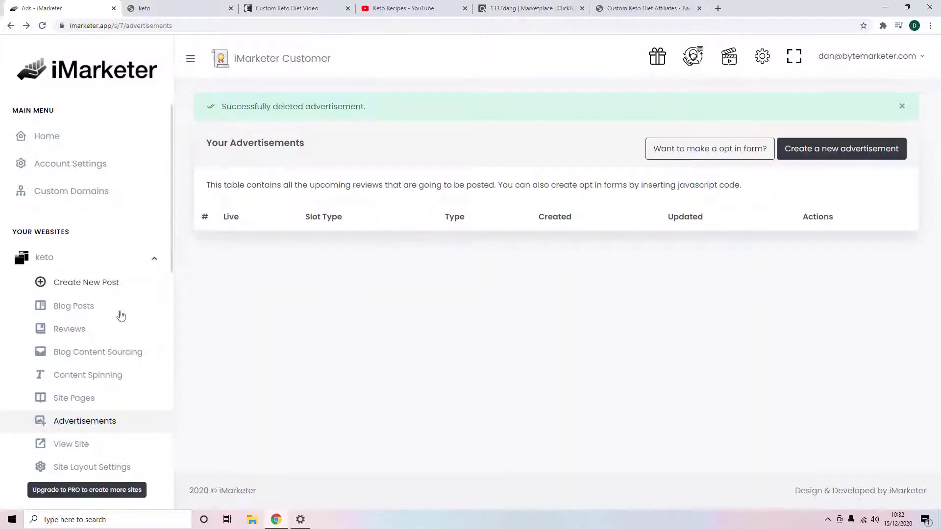
Create a site page titled "About Us" with the content "Example page" and save it
{"action": "left_click", "coordinate": [74, 399]}
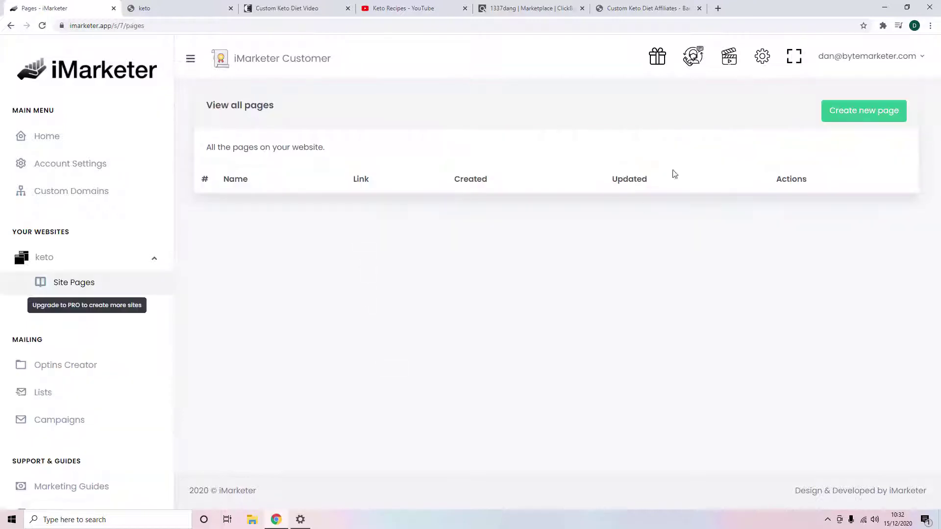
{"action": "left_click", "coordinate": [864, 112]}
{"action": "left_click", "coordinate": [254, 166]}
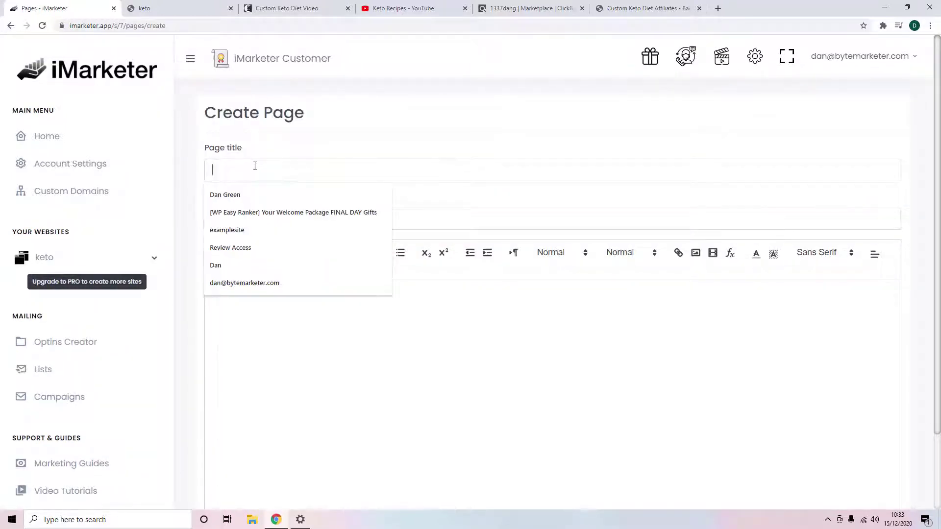
{"action": "type", "text": "About "}
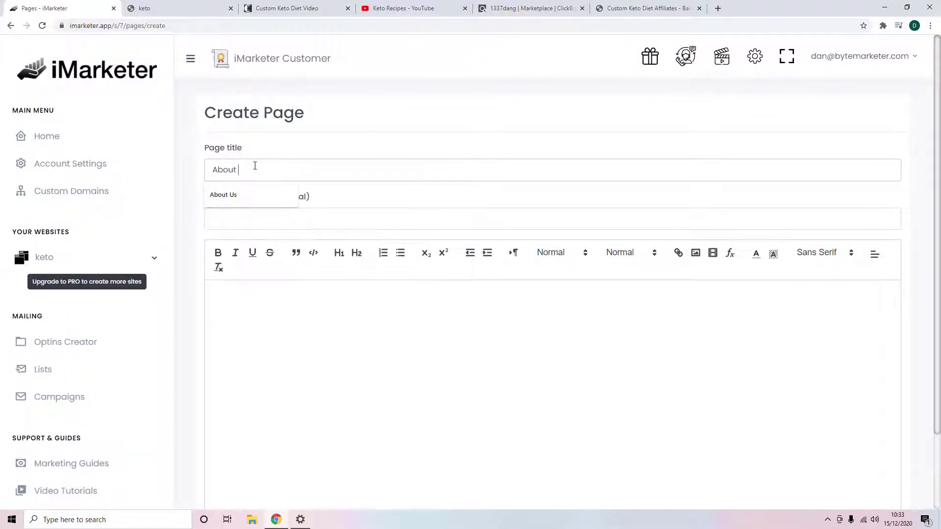
{"action": "type", "text": "Us"}
{"action": "left_click", "coordinate": [317, 345]}
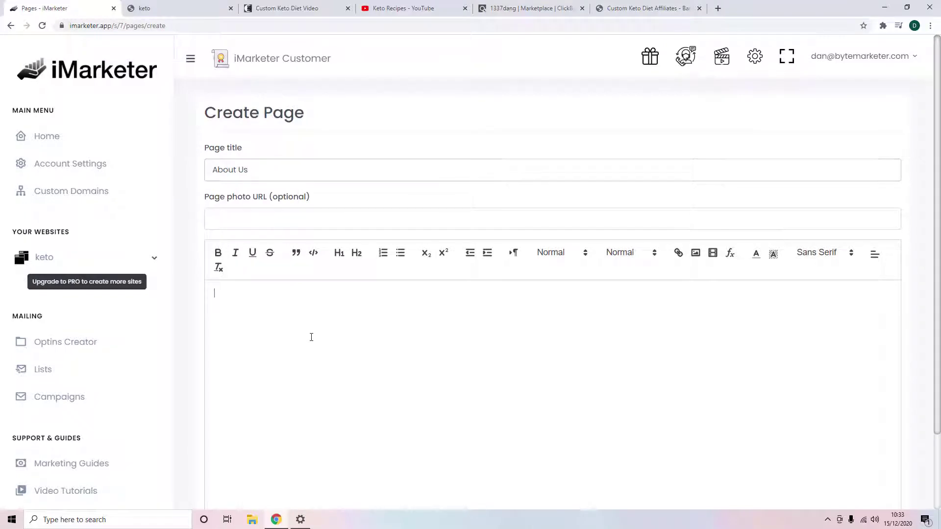
{"action": "scroll", "coordinate": [426, 180], "scroll_direction": "down", "scroll_amount": 2}
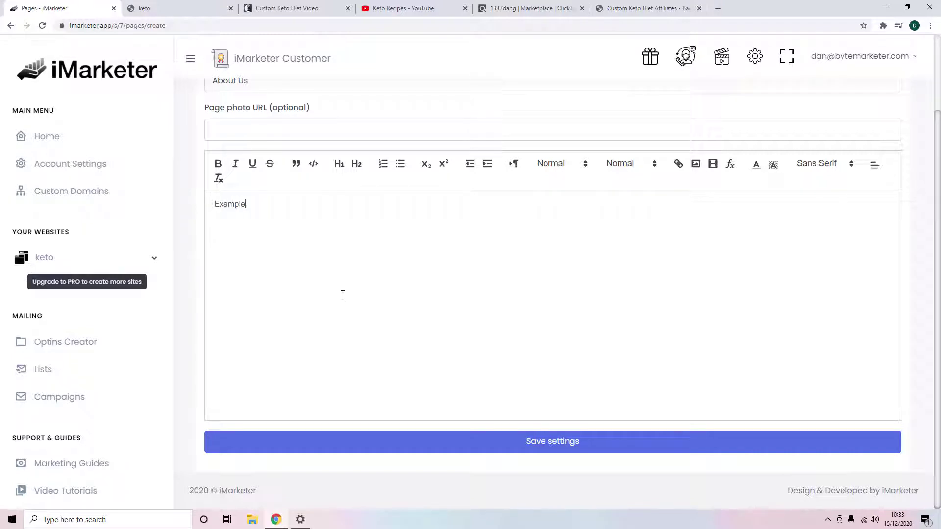
{"action": "left_click", "coordinate": [553, 451]}
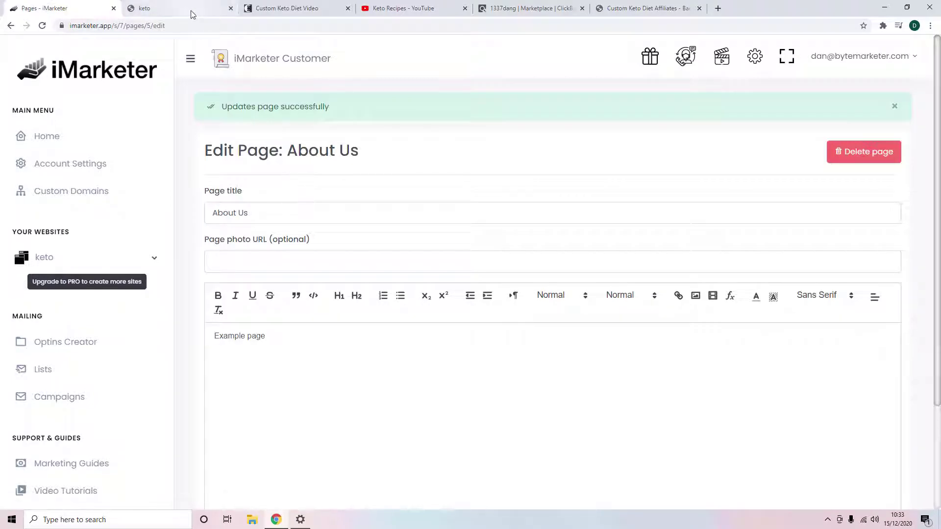
Reload the live keto site, open its About Us page, and return to the homepage
{"action": "left_click", "coordinate": [191, 14]}
{"action": "left_click", "coordinate": [42, 25]}
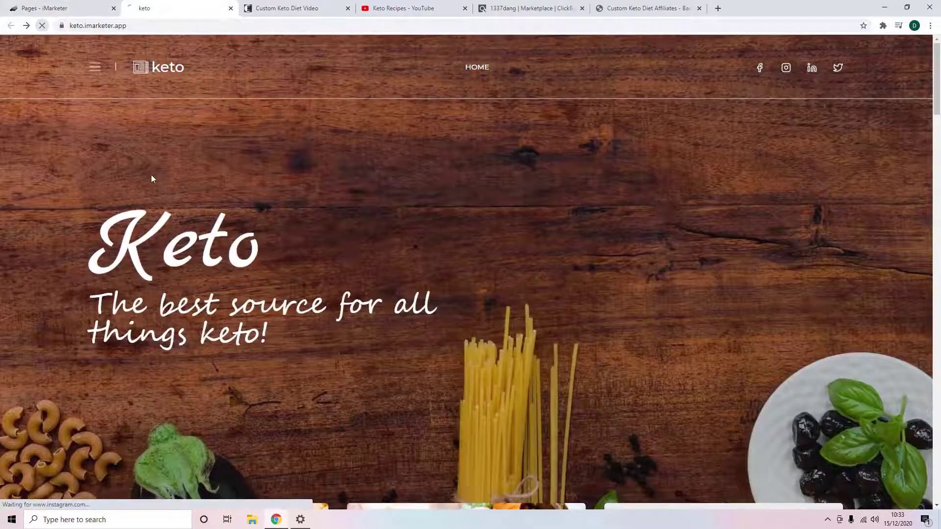
{"action": "left_click", "coordinate": [509, 68]}
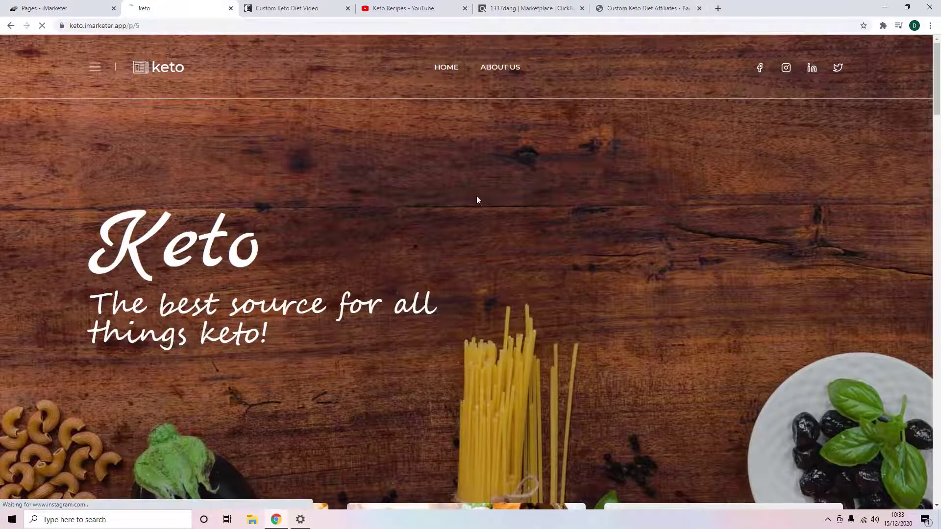
{"action": "left_click", "coordinate": [10, 27]}
Look over the homepage posts, read through the Frozen Keto French Fries post, and return to the top of the homepage
{"action": "scroll", "coordinate": [268, 304], "scroll_direction": "down", "scroll_amount": 10}
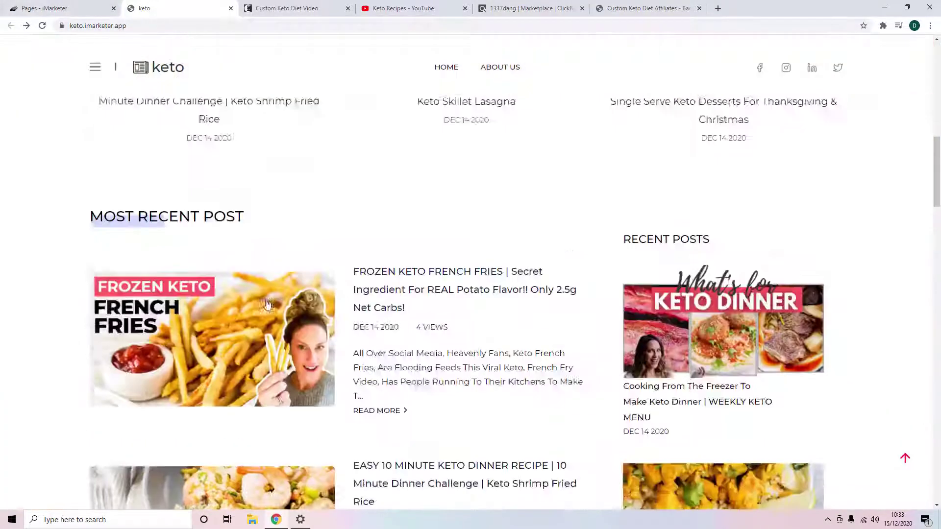
{"action": "scroll", "coordinate": [223, 292], "scroll_direction": "up", "scroll_amount": 15}
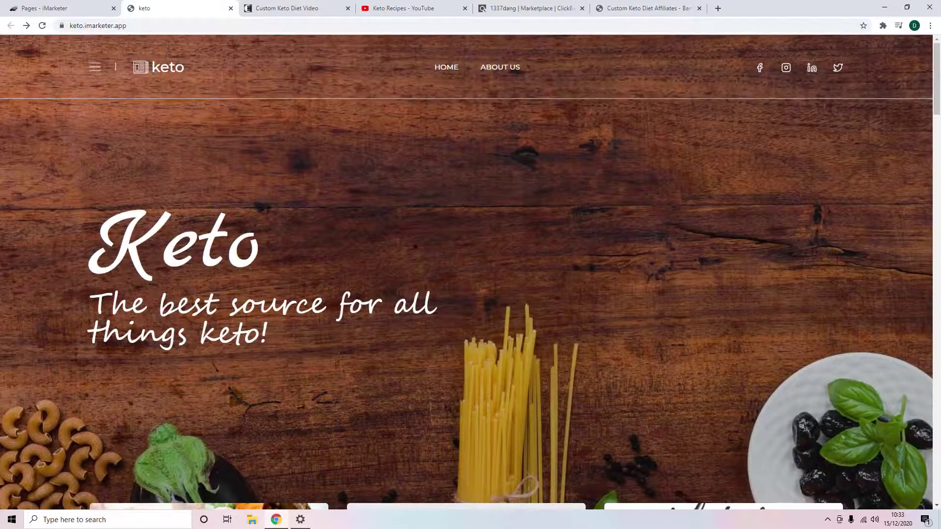
{"action": "scroll", "coordinate": [215, 272], "scroll_direction": "down", "scroll_amount": 4}
{"action": "scroll", "coordinate": [227, 273], "scroll_direction": "up", "scroll_amount": 3}
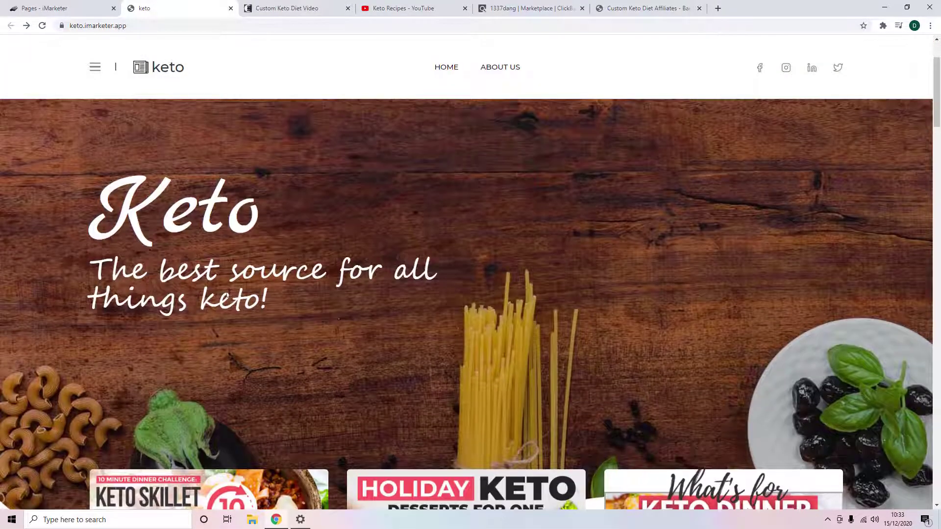
{"action": "scroll", "coordinate": [229, 293], "scroll_direction": "down", "scroll_amount": 8}
{"action": "left_click", "coordinate": [221, 331]}
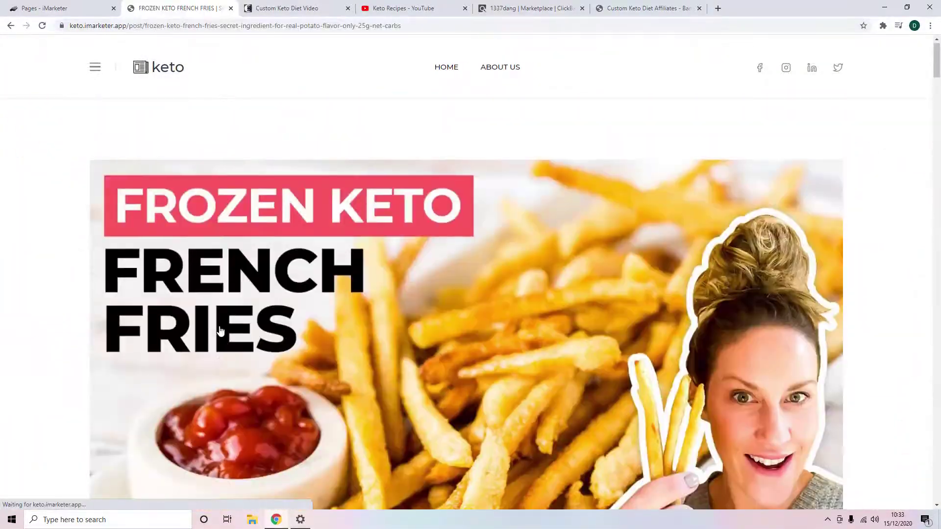
{"action": "scroll", "coordinate": [184, 339], "scroll_direction": "down", "scroll_amount": 18}
{"action": "scroll", "coordinate": [174, 339], "scroll_direction": "up", "scroll_amount": 13}
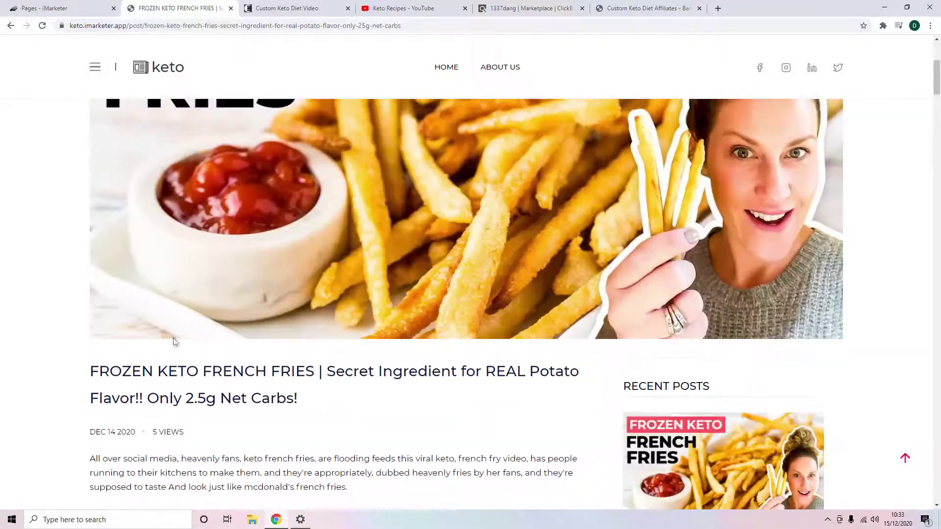
{"action": "left_click", "coordinate": [10, 27]}
{"action": "scroll", "coordinate": [211, 215], "scroll_direction": "up", "scroll_amount": 5}
{"action": "scroll", "coordinate": [209, 230], "scroll_direction": "up", "scroll_amount": 6}
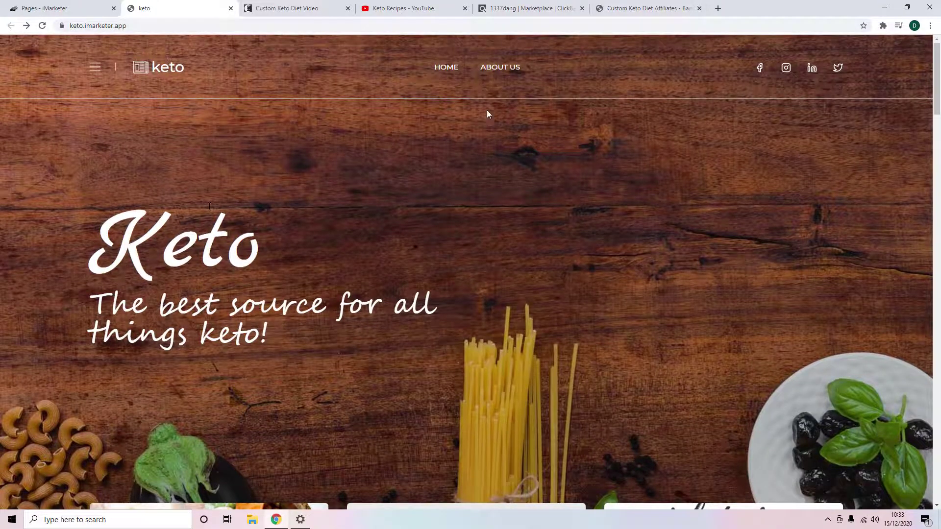
Switch back to iMarketer and view the mailing opt-in forms, subscriber lists and mail campaigns
{"action": "left_click", "coordinate": [389, 9]}
{"action": "left_click", "coordinate": [144, 8]}
{"action": "left_click", "coordinate": [44, 8]}
{"action": "scroll", "coordinate": [59, 218], "scroll_direction": "down", "scroll_amount": 3}
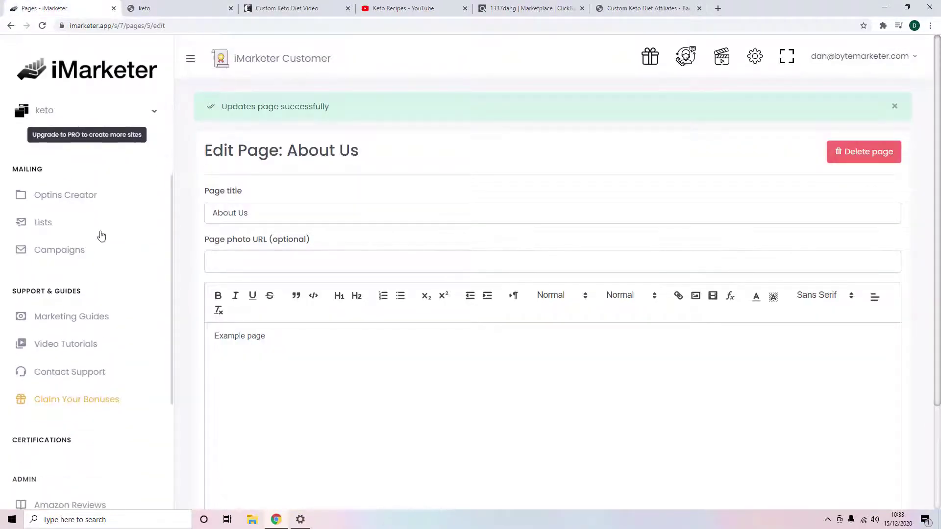
{"action": "left_click", "coordinate": [74, 198]}
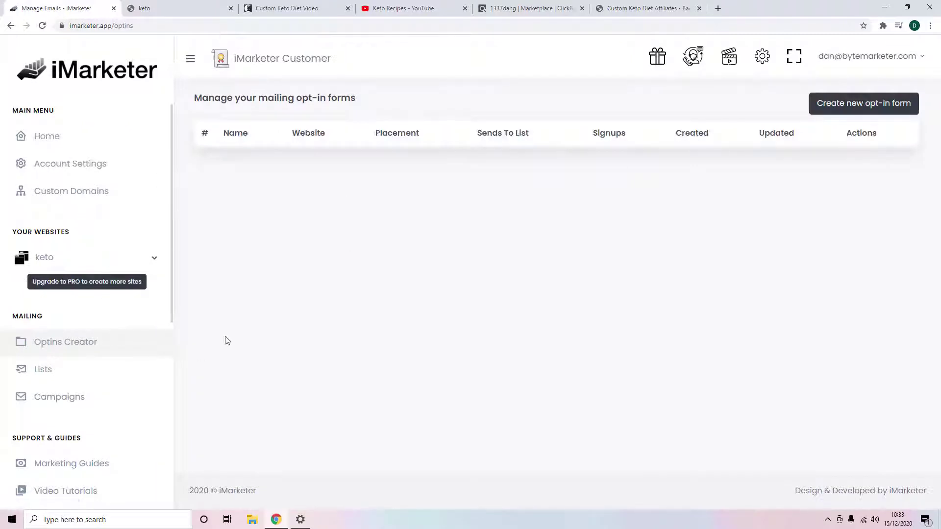
{"action": "left_click", "coordinate": [63, 375]}
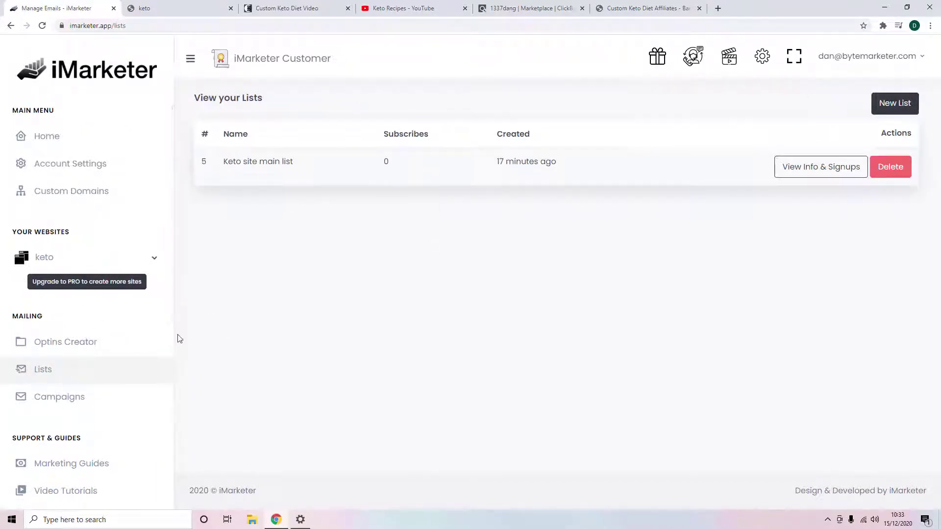
{"action": "left_click", "coordinate": [60, 405]}
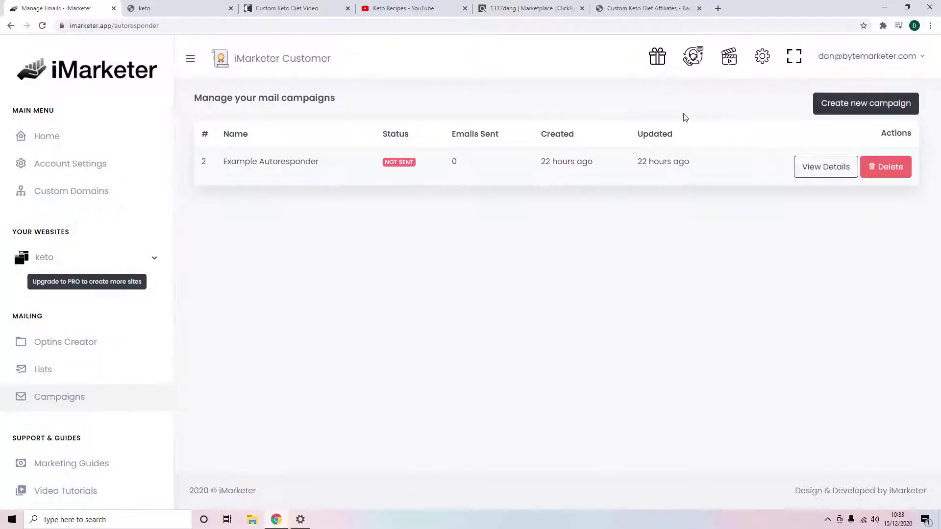
Open the form for a new mail campaign and examine its name, email content, recipient list, send and save options
{"action": "left_click_drag", "start_coordinate": [320, 164], "coordinate": [223, 163]}
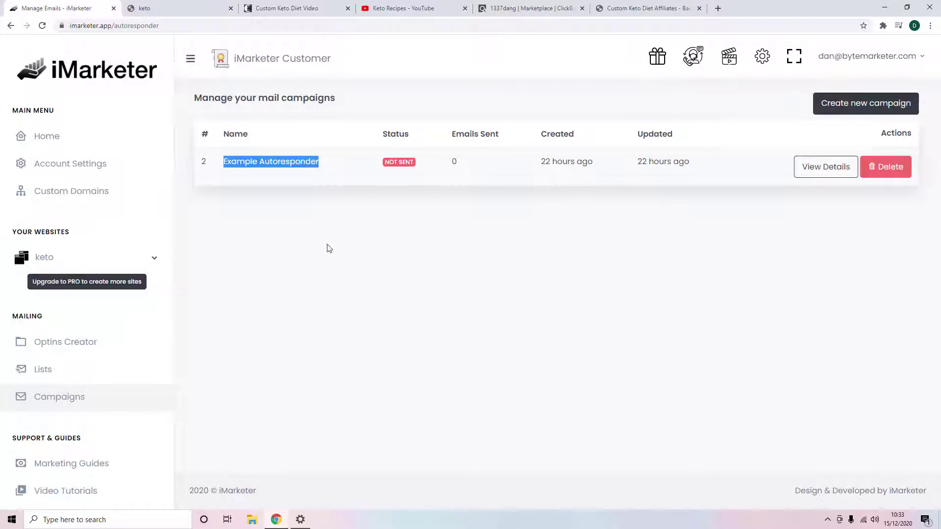
{"action": "left_click", "coordinate": [427, 284]}
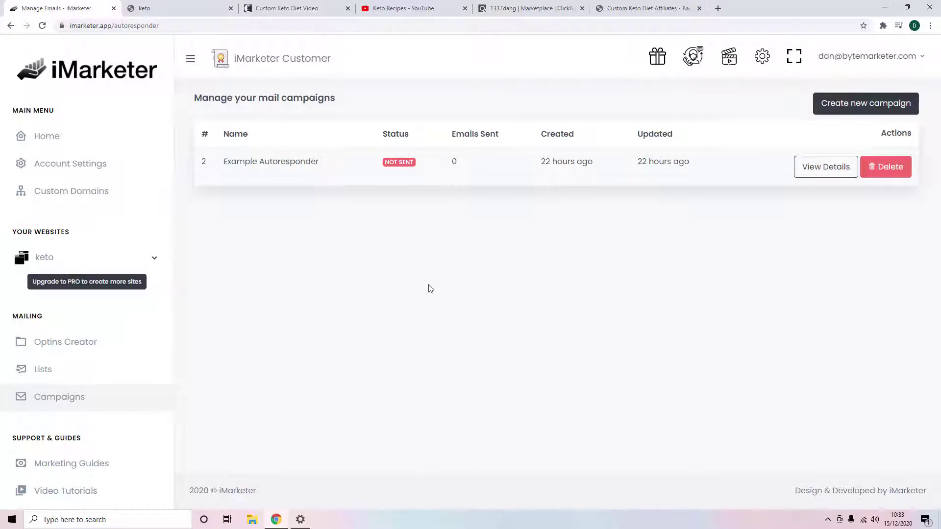
{"action": "left_click", "coordinate": [862, 107]}
{"action": "scroll", "coordinate": [308, 294], "scroll_direction": "down", "scroll_amount": 5}
{"action": "scroll", "coordinate": [322, 350], "scroll_direction": "up", "scroll_amount": 5}
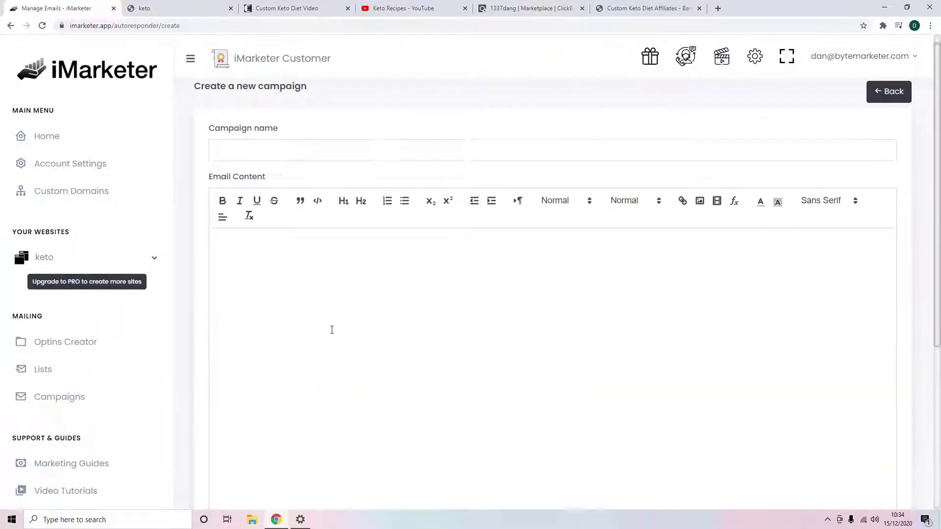
{"action": "scroll", "coordinate": [332, 329], "scroll_direction": "down", "scroll_amount": 5}
{"action": "scroll", "coordinate": [332, 316], "scroll_direction": "up", "scroll_amount": 5}
{"action": "scroll", "coordinate": [294, 245], "scroll_direction": "down", "scroll_amount": 5}
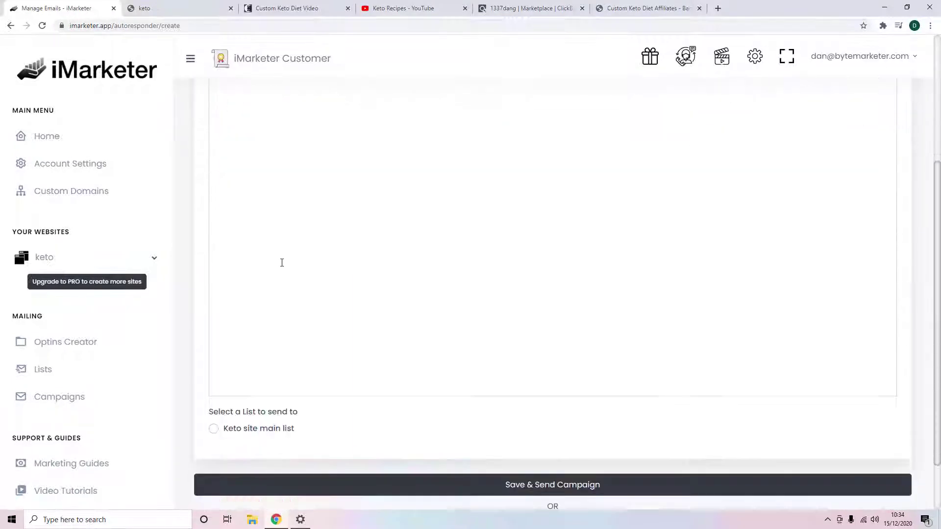
{"action": "scroll", "coordinate": [288, 269], "scroll_direction": "up", "scroll_amount": 5}
{"action": "scroll", "coordinate": [336, 356], "scroll_direction": "down", "scroll_amount": 5}
{"action": "scroll", "coordinate": [338, 343], "scroll_direction": "down", "scroll_amount": 2}
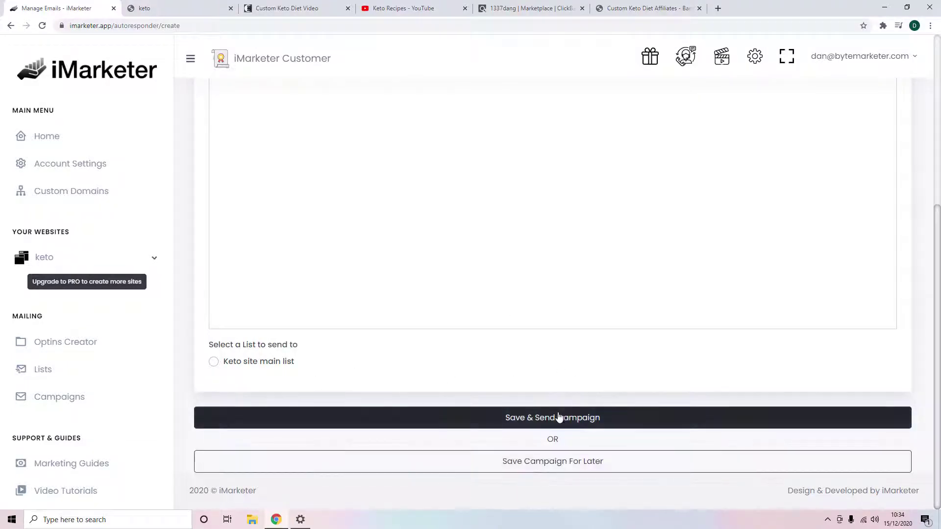
{"action": "scroll", "coordinate": [402, 309], "scroll_direction": "up", "scroll_amount": 6}
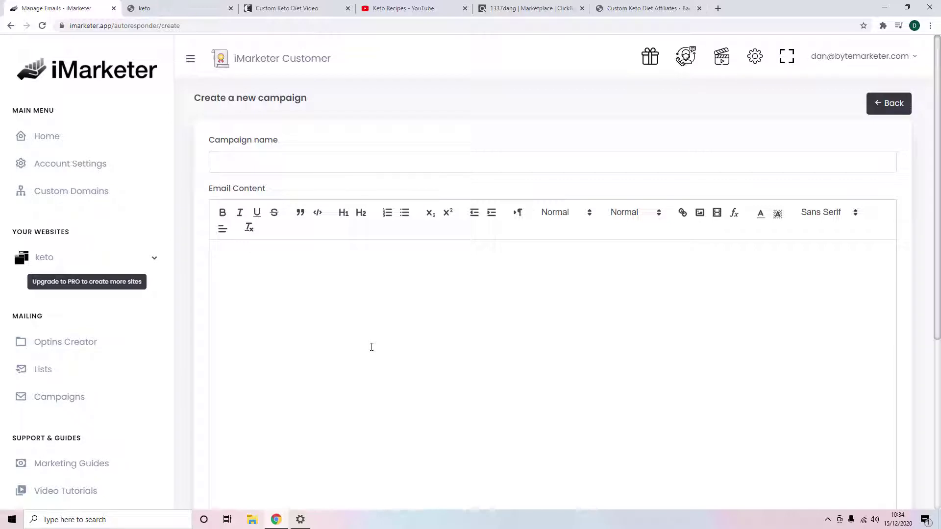
Start a new advertisement for the keto site and view the Image Advert and Other Javascript code options
{"action": "left_click", "coordinate": [148, 258]}
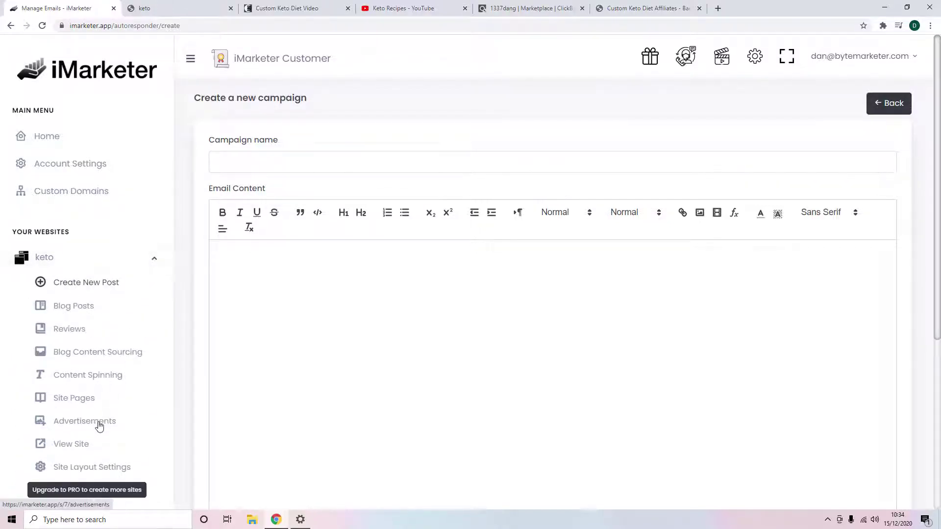
{"action": "left_click", "coordinate": [99, 421]}
{"action": "left_click", "coordinate": [841, 111]}
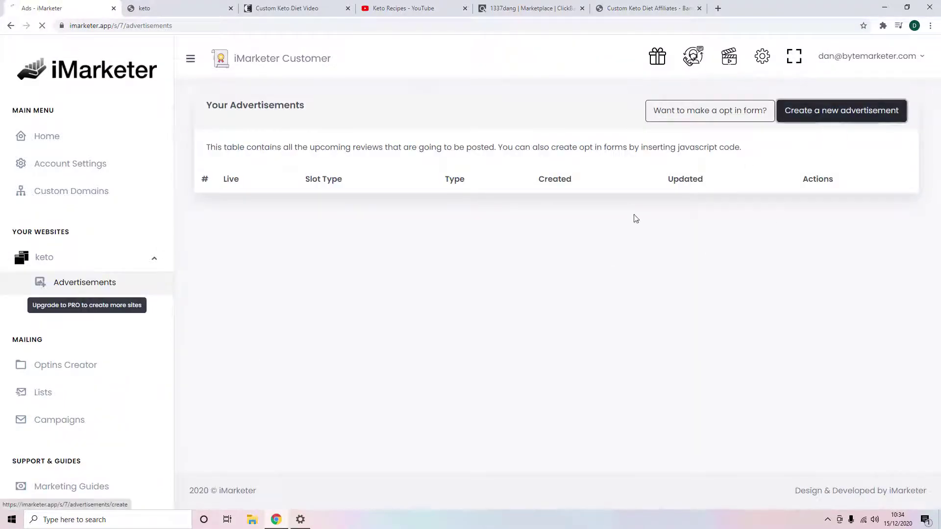
{"action": "scroll", "coordinate": [392, 171], "scroll_direction": "down", "scroll_amount": 2}
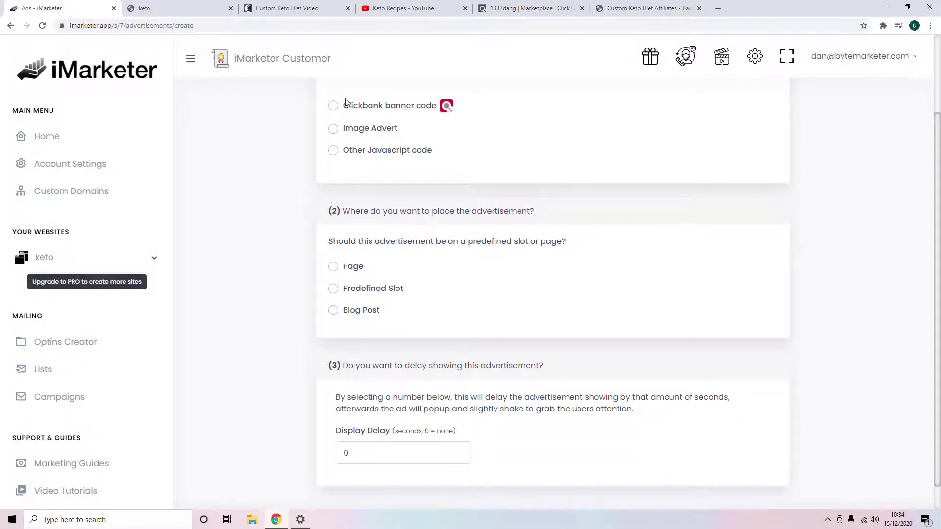
{"action": "left_click", "coordinate": [332, 129]}
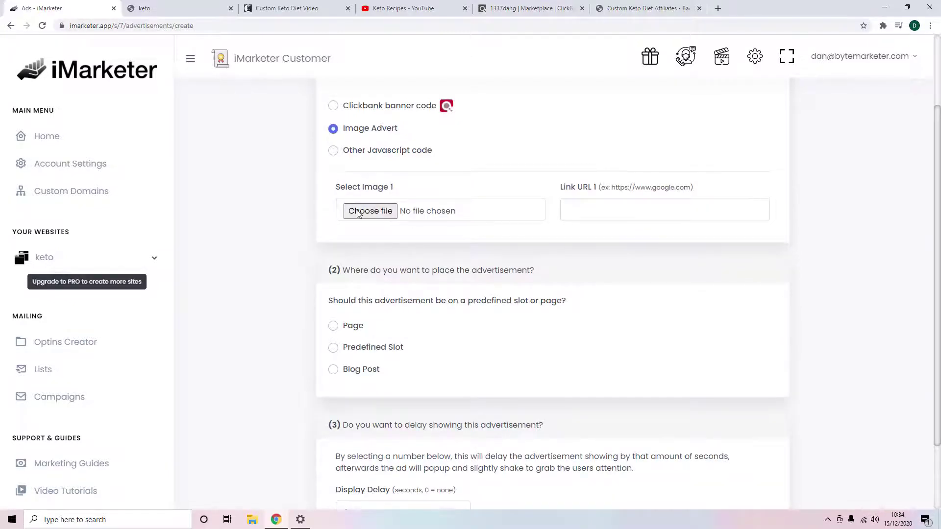
{"action": "left_click", "coordinate": [334, 151]}
{"action": "scroll", "coordinate": [389, 208], "scroll_direction": "down", "scroll_amount": 3}
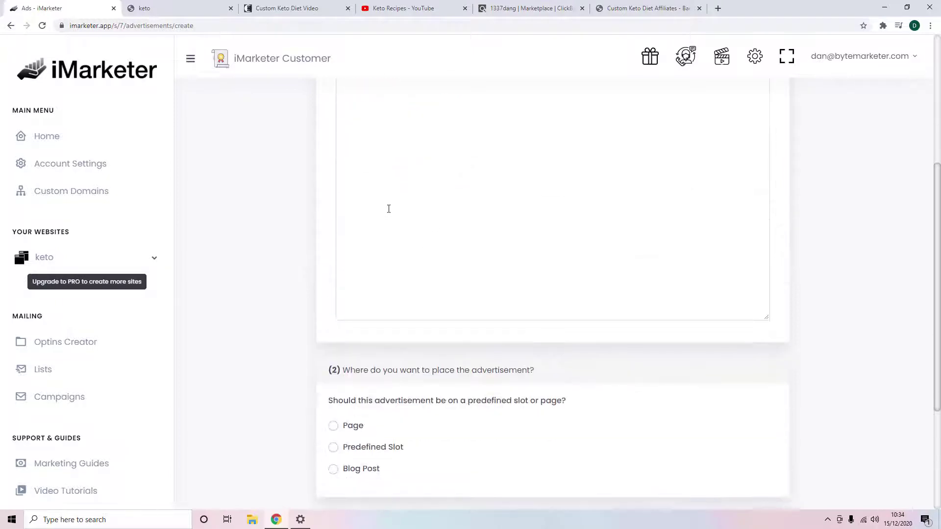
{"action": "scroll", "coordinate": [420, 238], "scroll_direction": "up", "scroll_amount": 4}
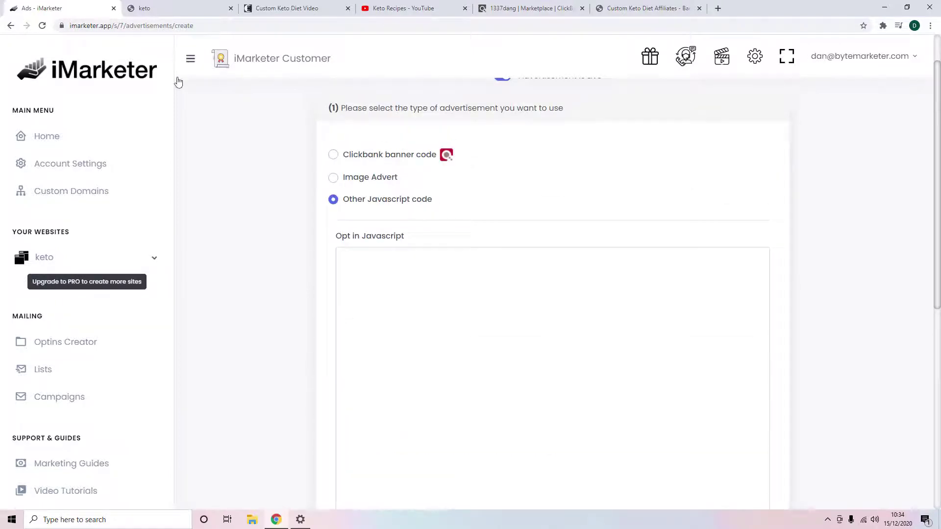
Read through the custom domain hosting instructions and the cPanel tutorial, and return to the dashboard
{"action": "left_click", "coordinate": [80, 192]}
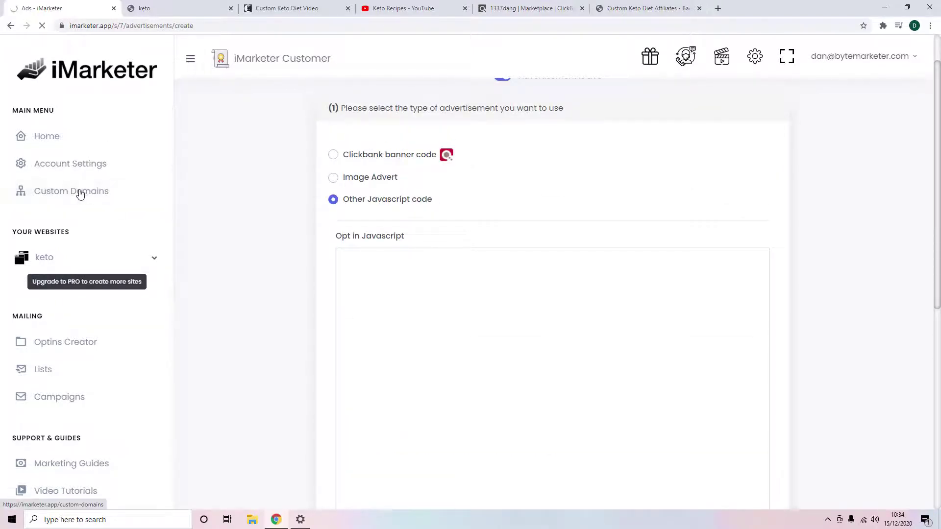
{"action": "scroll", "coordinate": [247, 244], "scroll_direction": "down", "scroll_amount": 3}
{"action": "scroll", "coordinate": [131, 217], "scroll_direction": "up", "scroll_amount": 3}
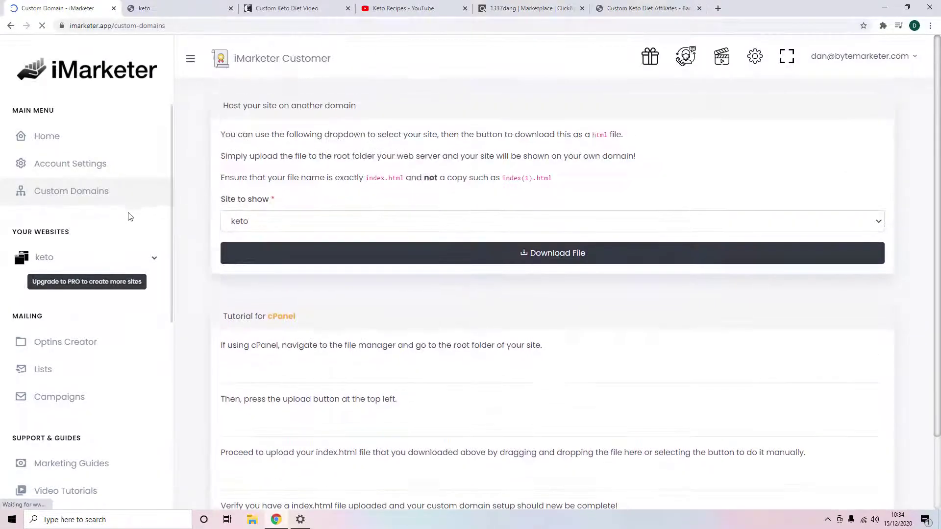
{"action": "scroll", "coordinate": [230, 243], "scroll_direction": "down", "scroll_amount": 2}
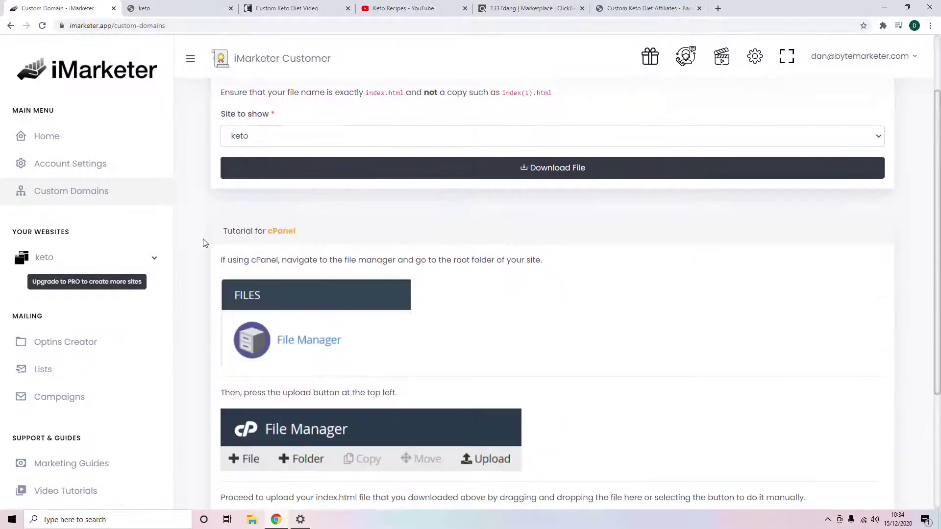
{"action": "scroll", "coordinate": [205, 243], "scroll_direction": "down", "scroll_amount": 4}
{"action": "scroll", "coordinate": [200, 248], "scroll_direction": "up", "scroll_amount": 6}
{"action": "scroll", "coordinate": [196, 260], "scroll_direction": "down", "scroll_amount": 5}
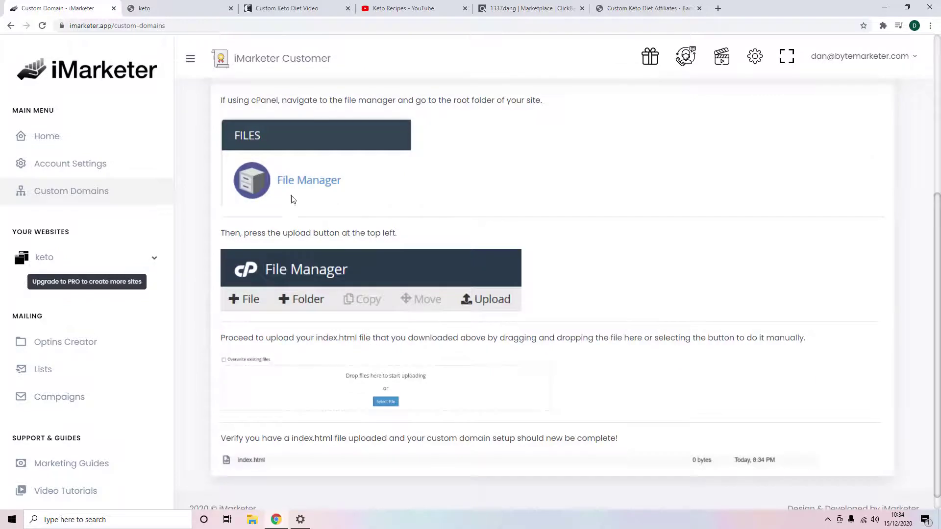
{"action": "scroll", "coordinate": [313, 274], "scroll_direction": "up", "scroll_amount": 5}
{"action": "scroll", "coordinate": [343, 284], "scroll_direction": "down", "scroll_amount": 5}
{"action": "left_click", "coordinate": [49, 137]}
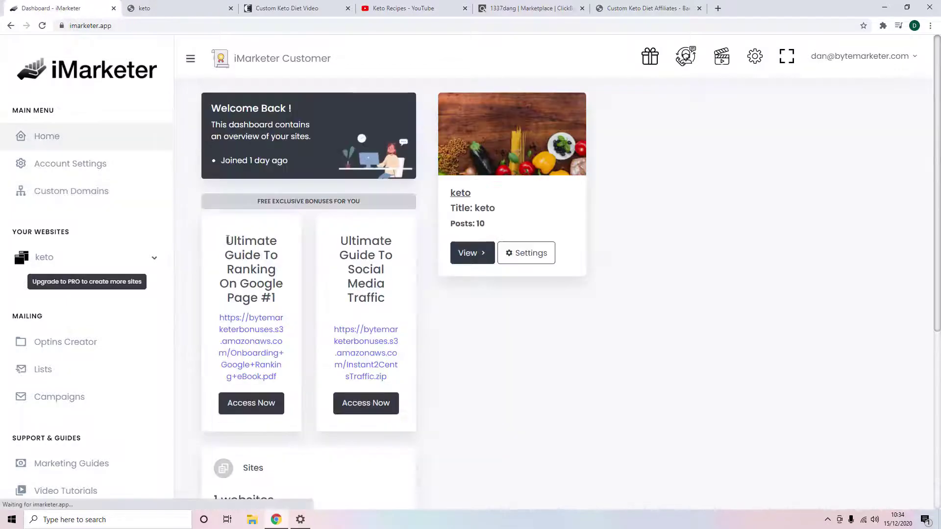